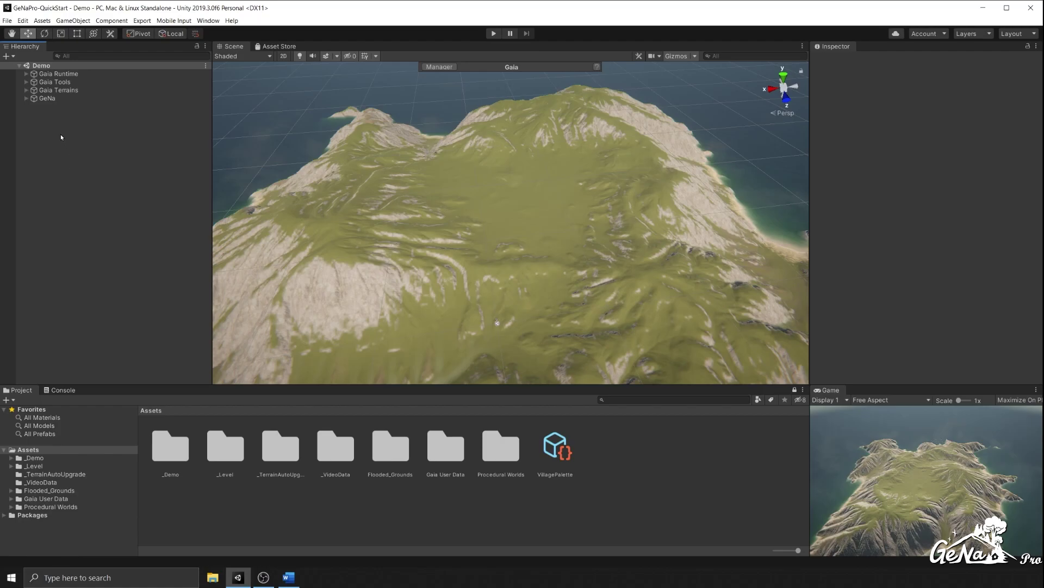
Step: Add a new GeNa spline under GeNa Splines from the Hierarchy's GeNa > Add Spline menu
right_click(49, 121)
mouse_move(90, 289)
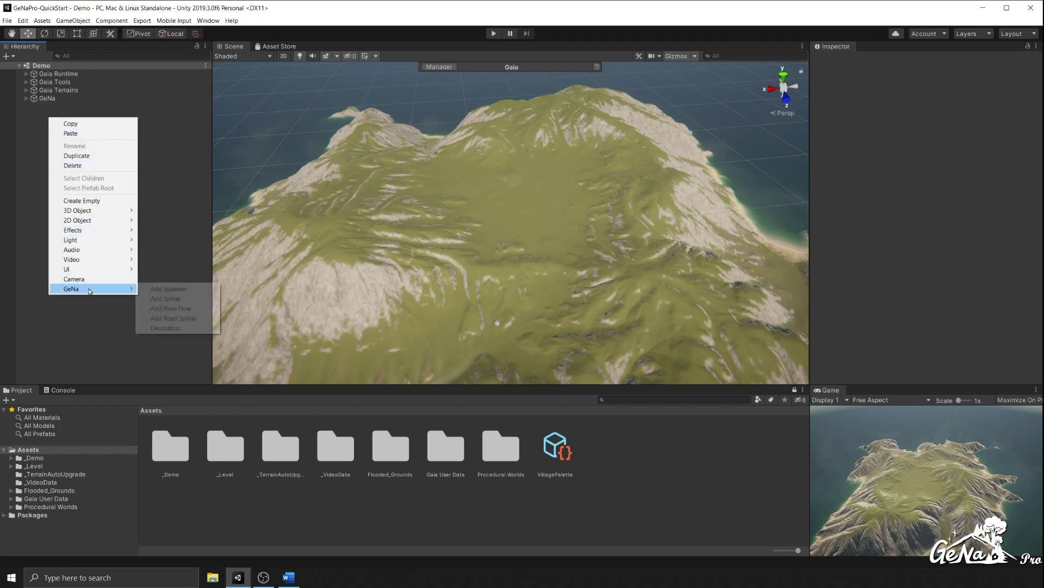
click(161, 299)
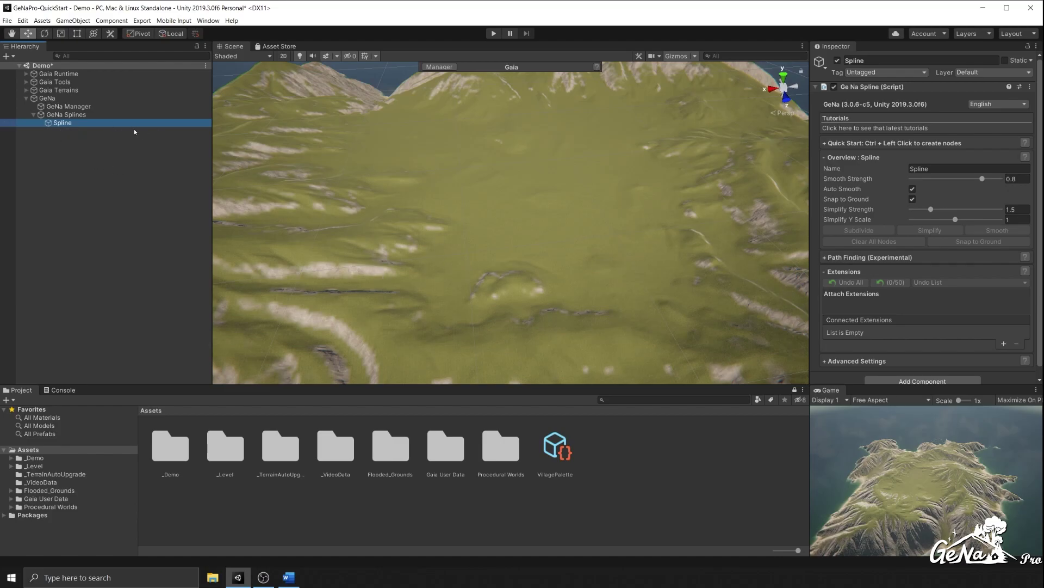
Step: Place two spline nodes on the plateau, then drag the second node and its tangent into an arc
ctrl+click(352, 258)
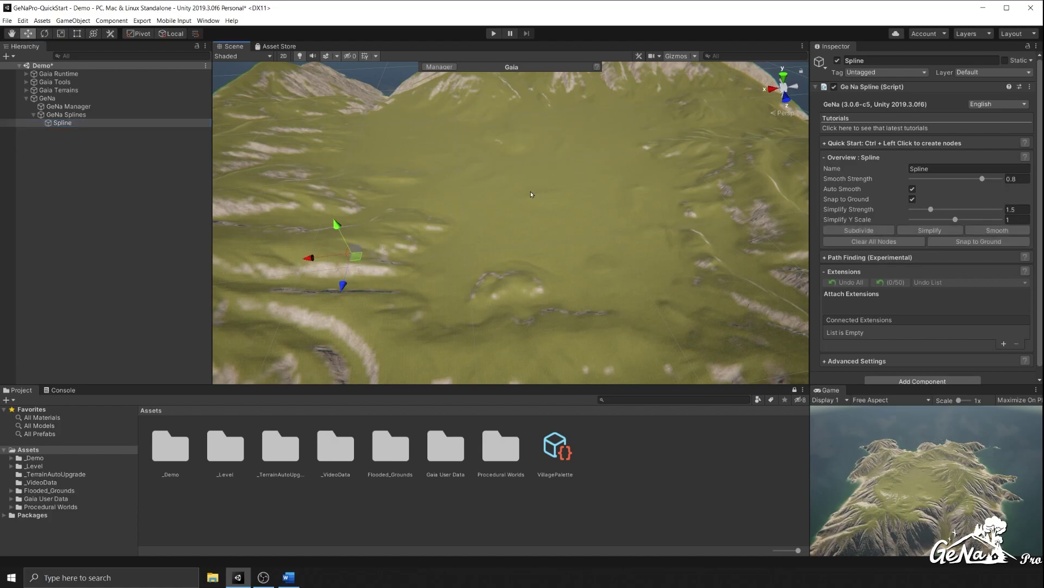
ctrl+click(584, 155)
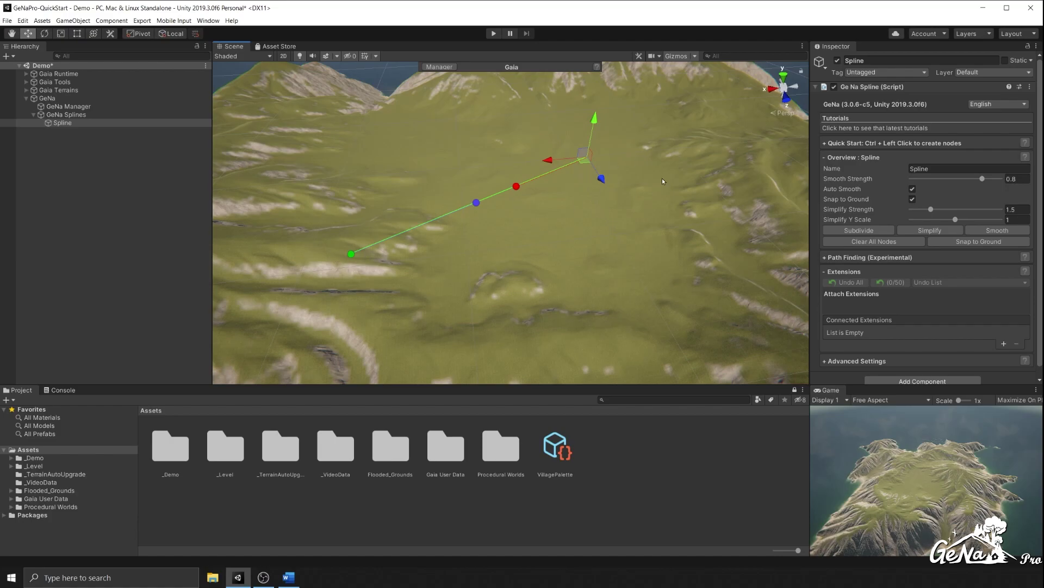
drag(587, 163, 645, 221)
click(562, 274)
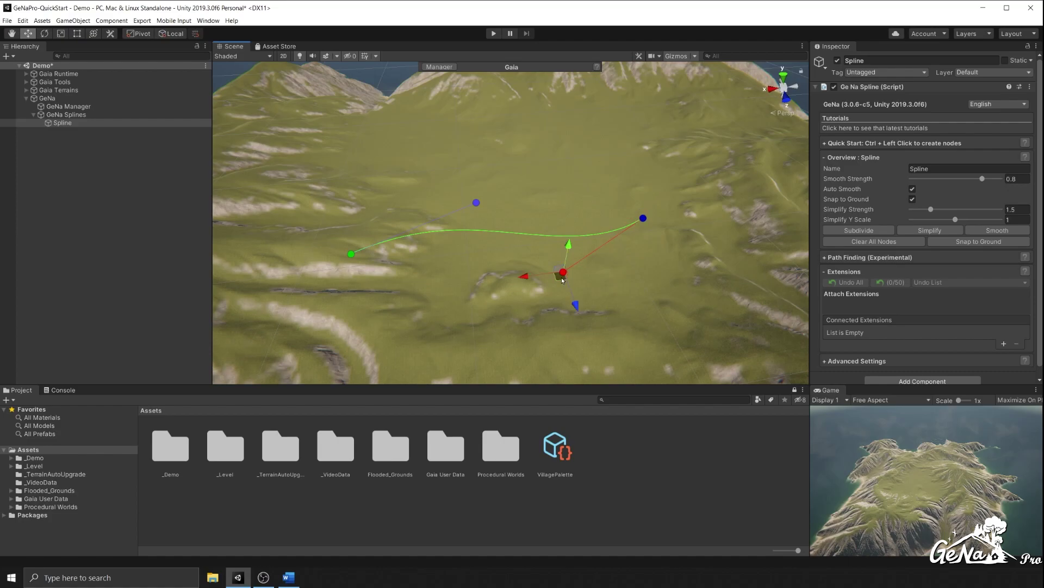
drag(562, 274, 545, 191)
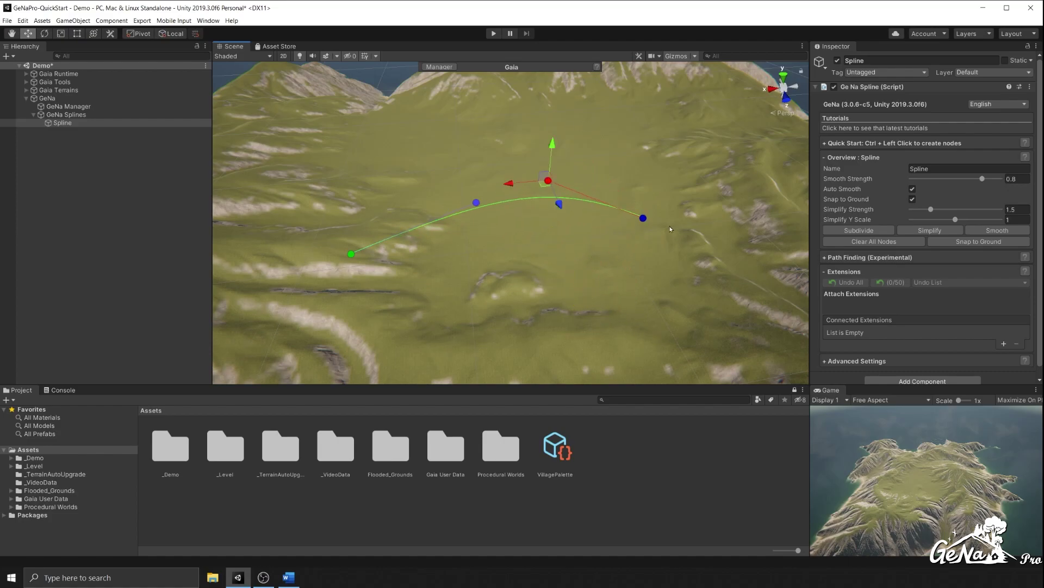
Step: Enable Path Finding (Experimental) and extend the spline's end node with a path-found segment
click(853, 259)
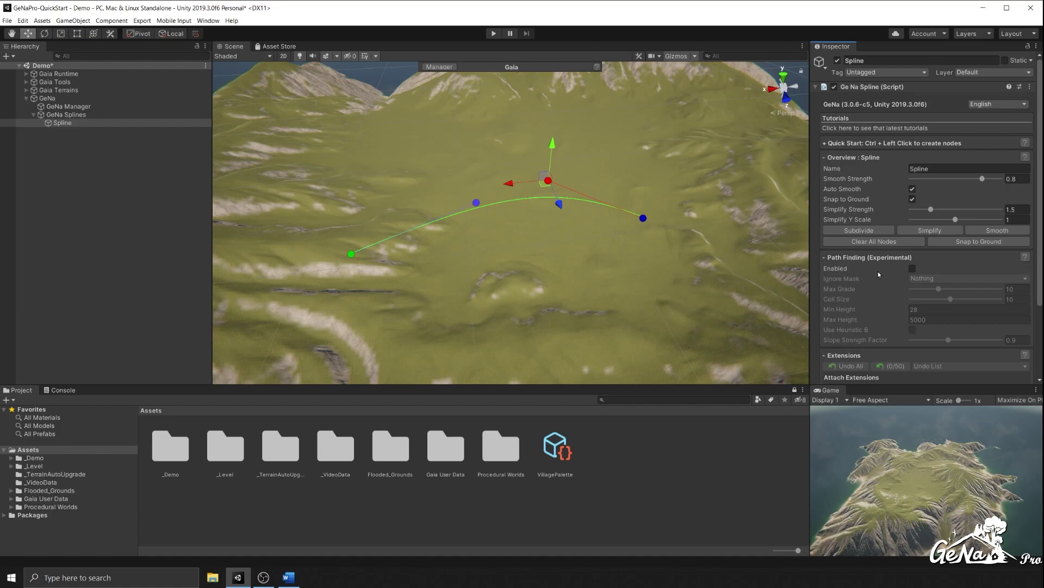
mouse_move(880, 272)
click(913, 268)
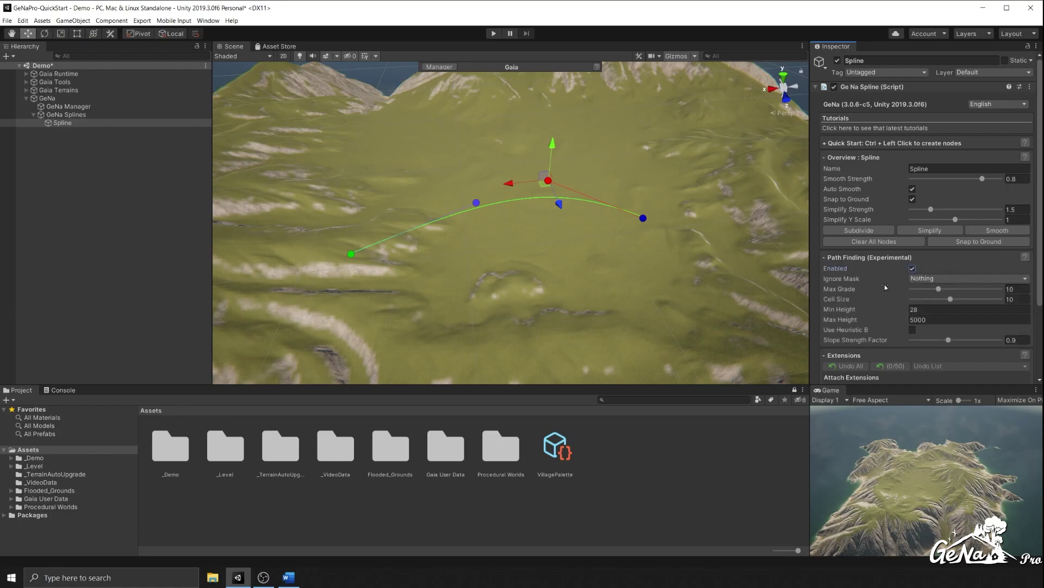
click(643, 218)
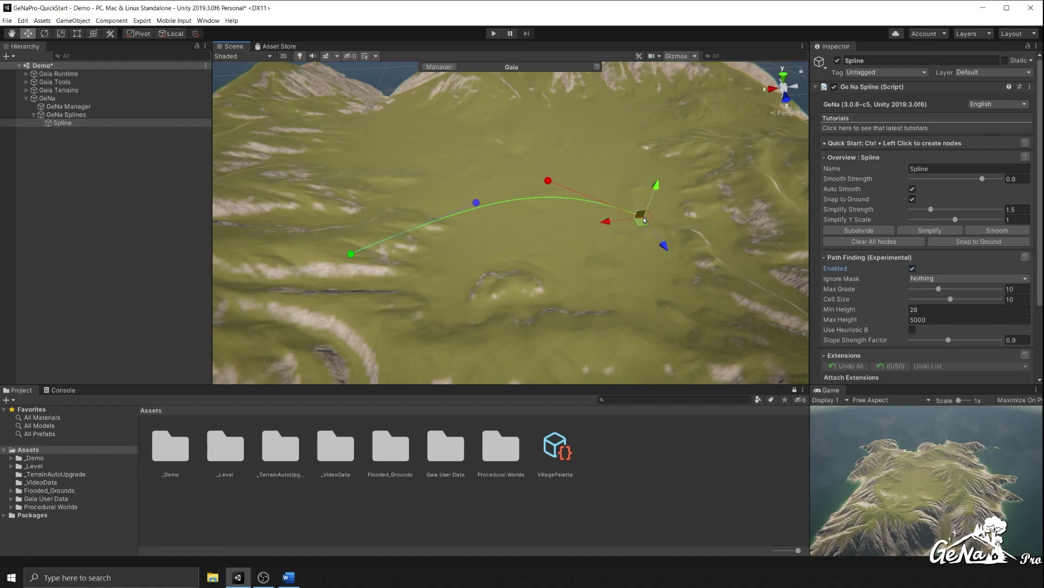
ctrl+click(491, 313)
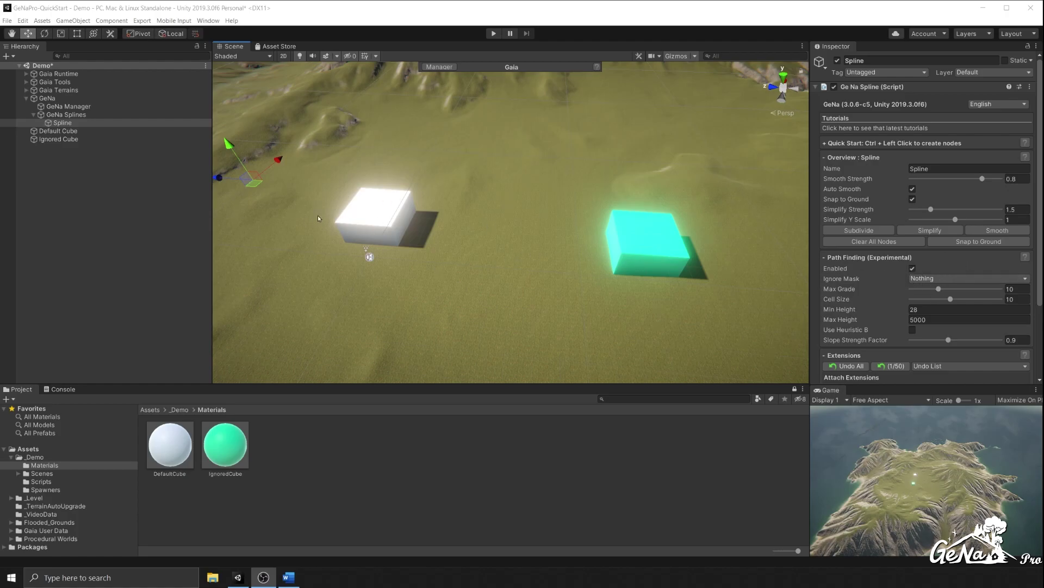
Step: Check the two cubes' layers and set the spline's Ignore Mask to Ignored_Object
click(98, 132)
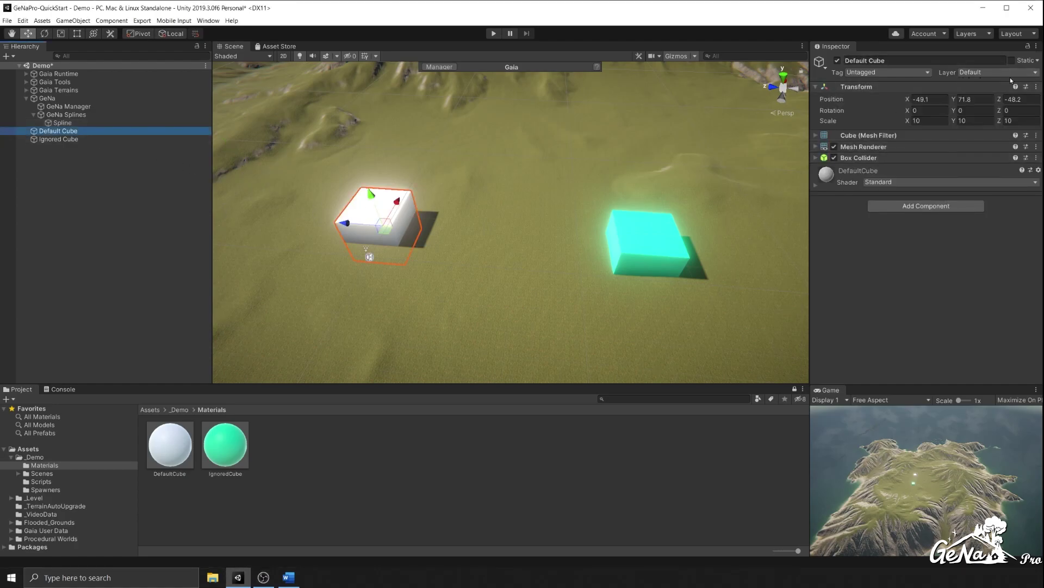
click(654, 237)
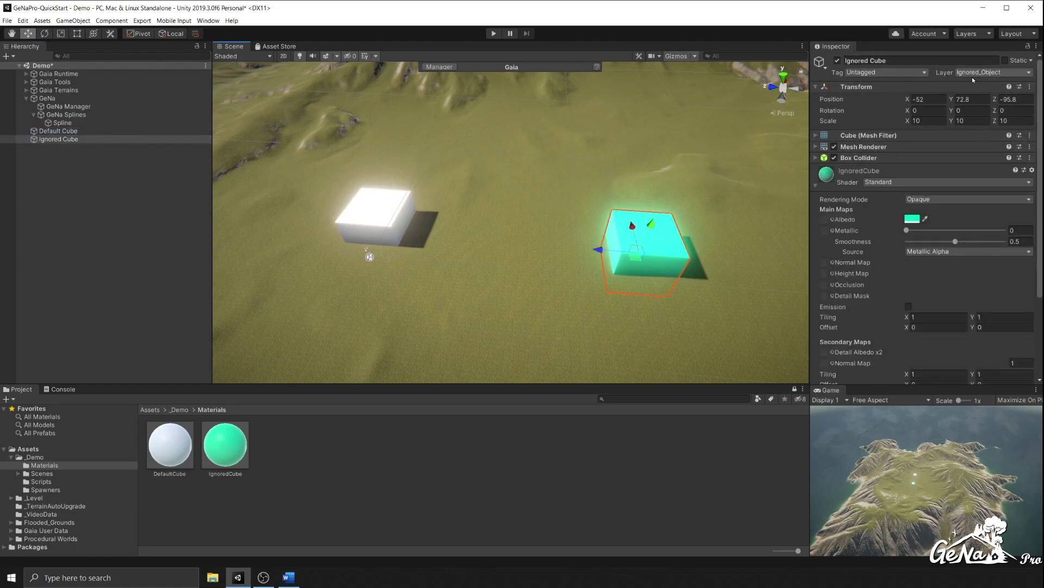
click(1000, 74)
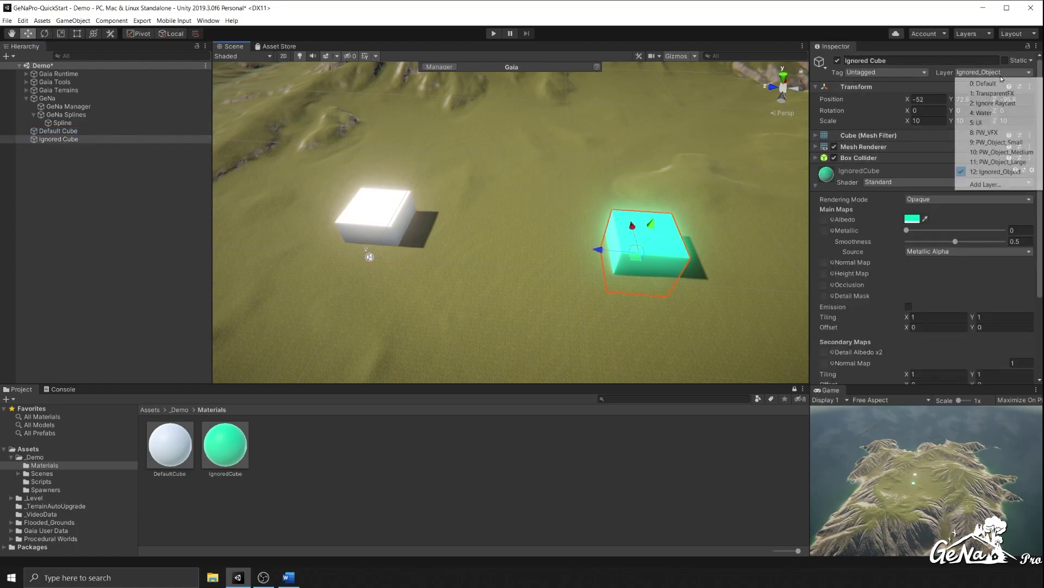
click(49, 124)
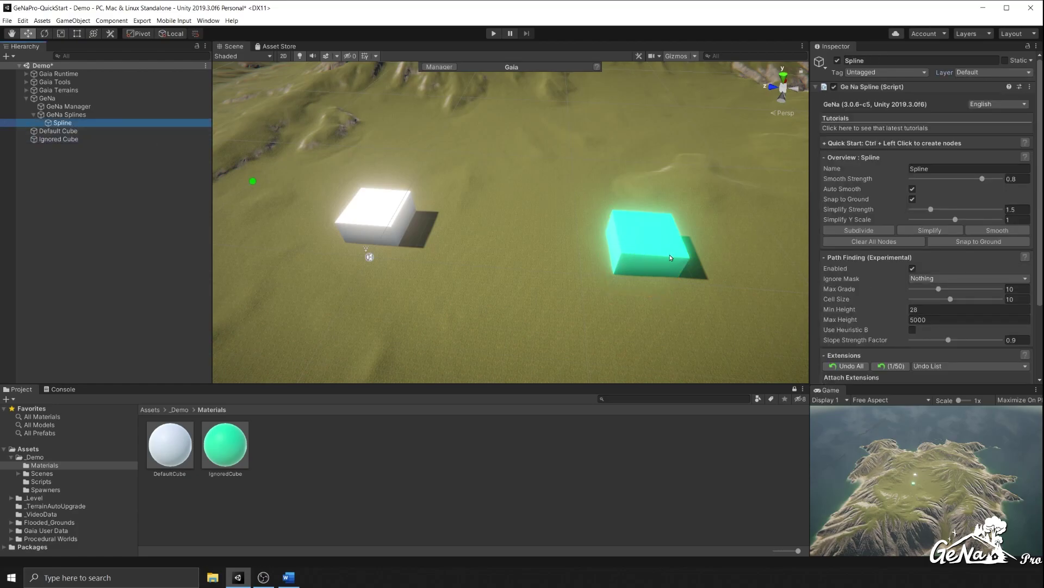
click(995, 278)
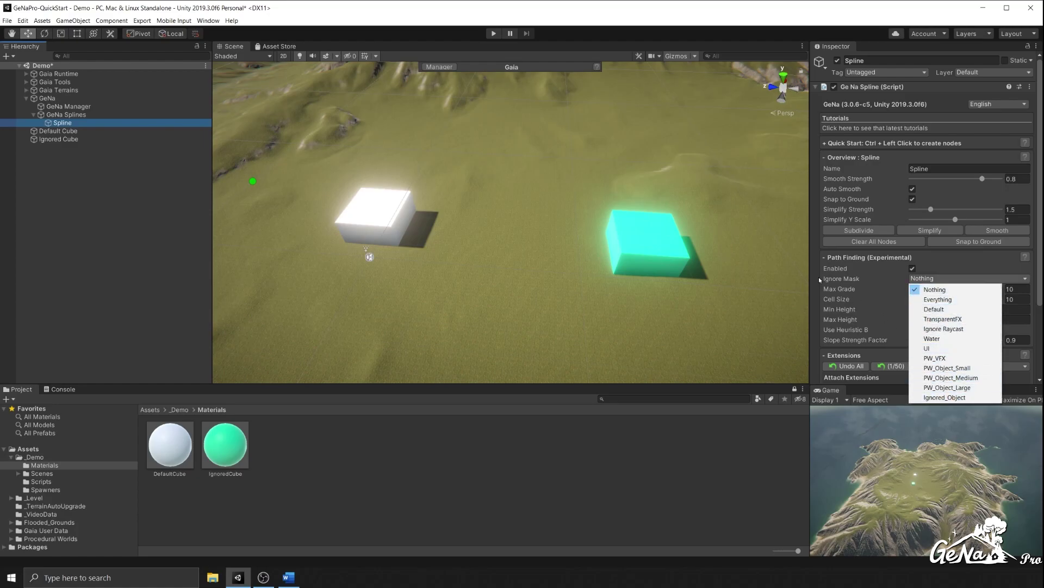
click(945, 397)
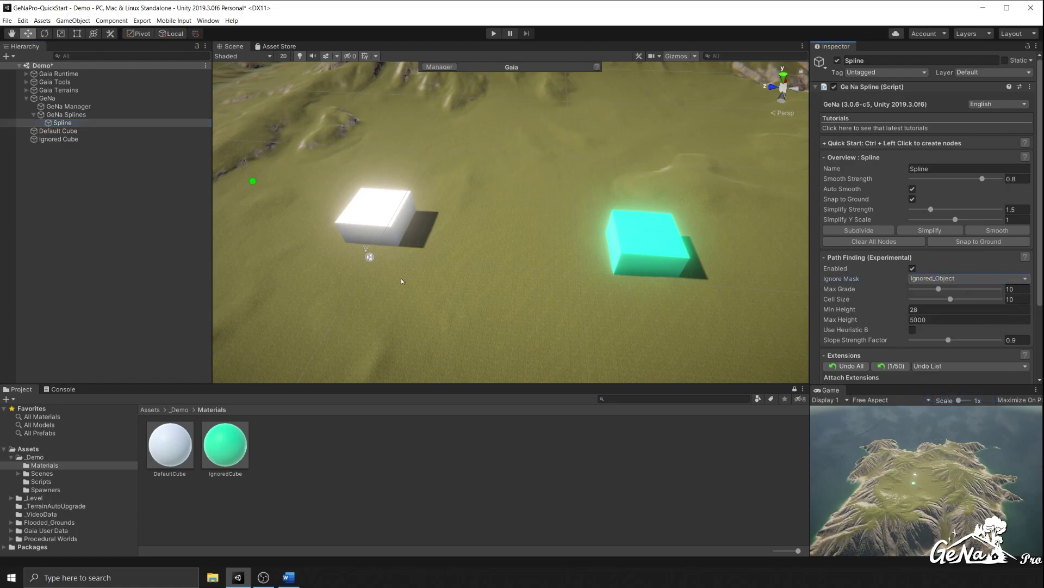
Step: Add three path-found spline nodes routed around the cyan cube
ctrl+click(739, 260)
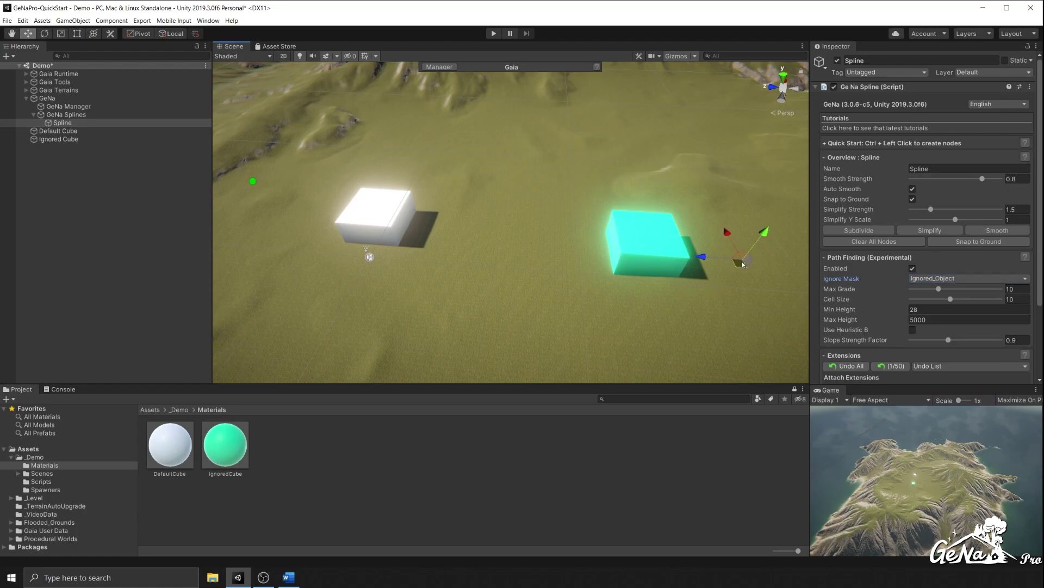
ctrl+click(224, 216)
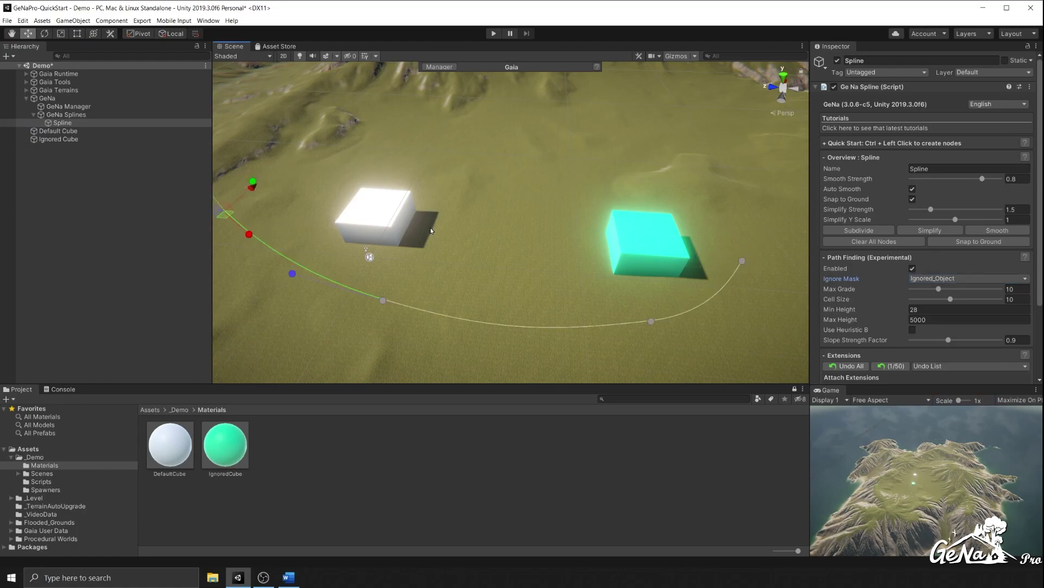
ctrl+click(761, 251)
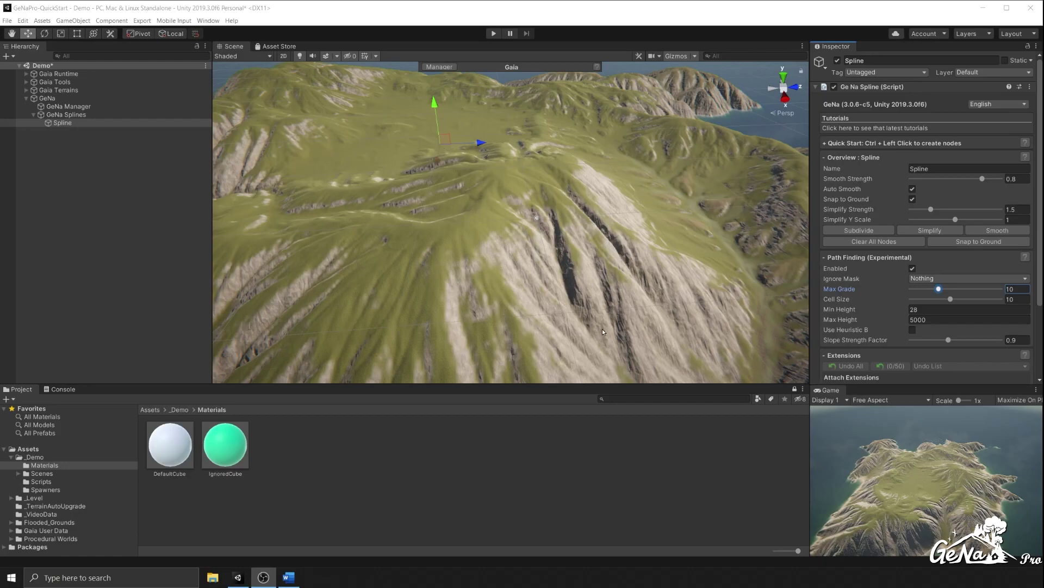
scroll(603, 331, down, 3)
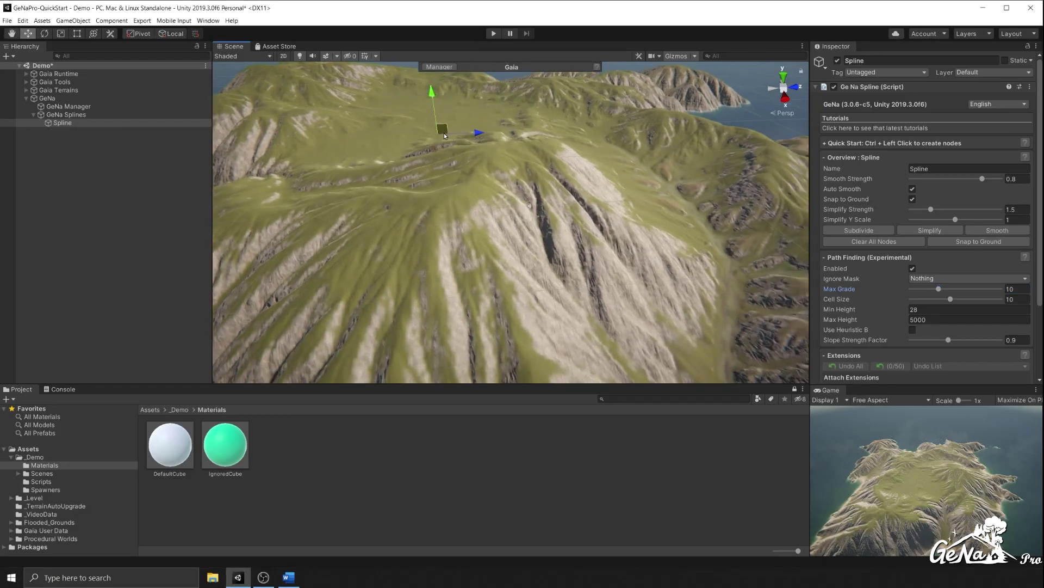
ctrl+click(525, 283)
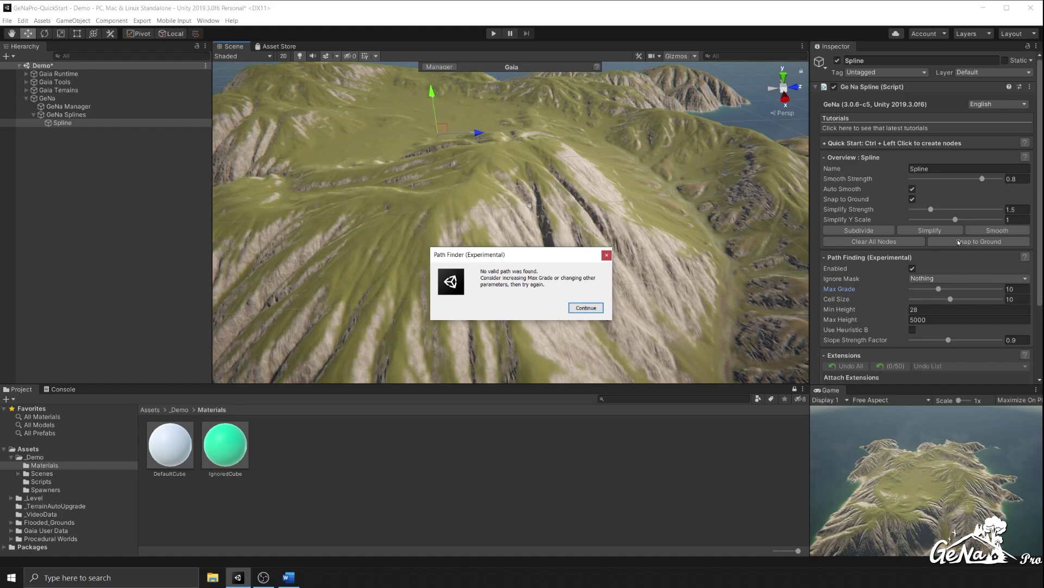
click(575, 314)
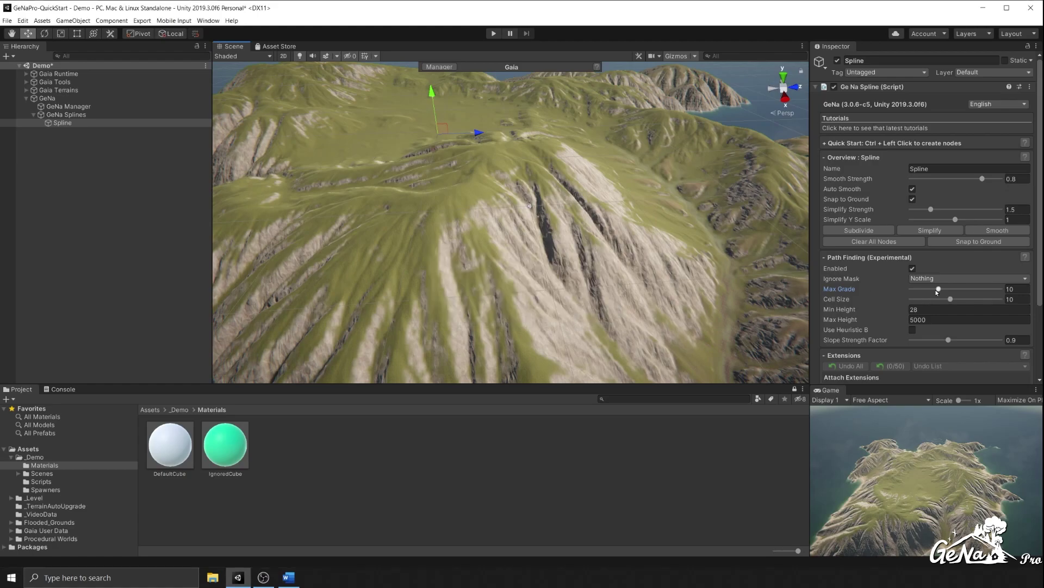
Step: Raise Max Grade to 24.3 and add a path-found node on the steep mountainside
drag(936, 292, 977, 292)
ctrl+click(513, 303)
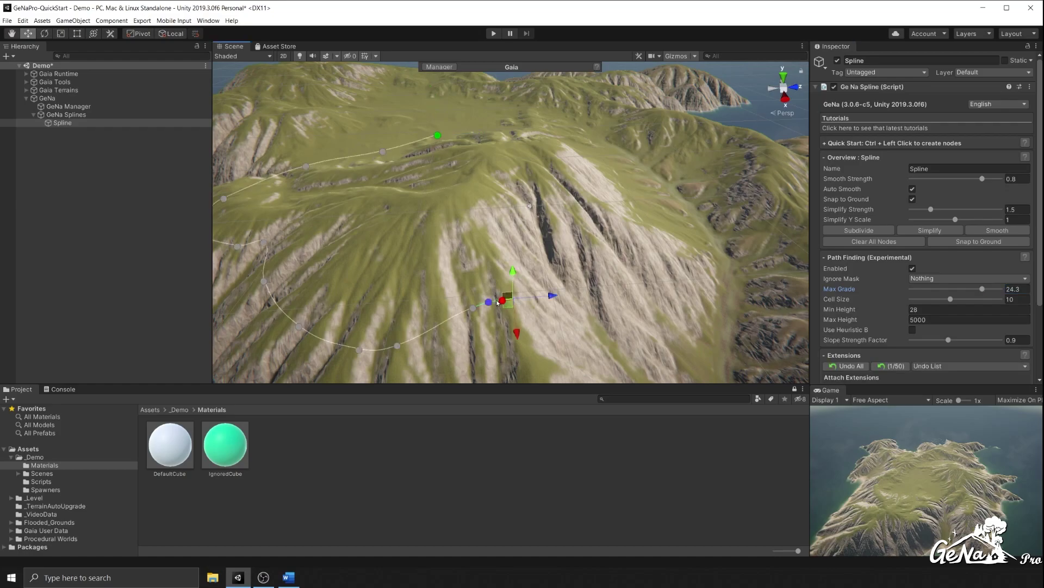
middle_drag(512, 300, 435, 223)
alt+drag(435, 223, 582, 194)
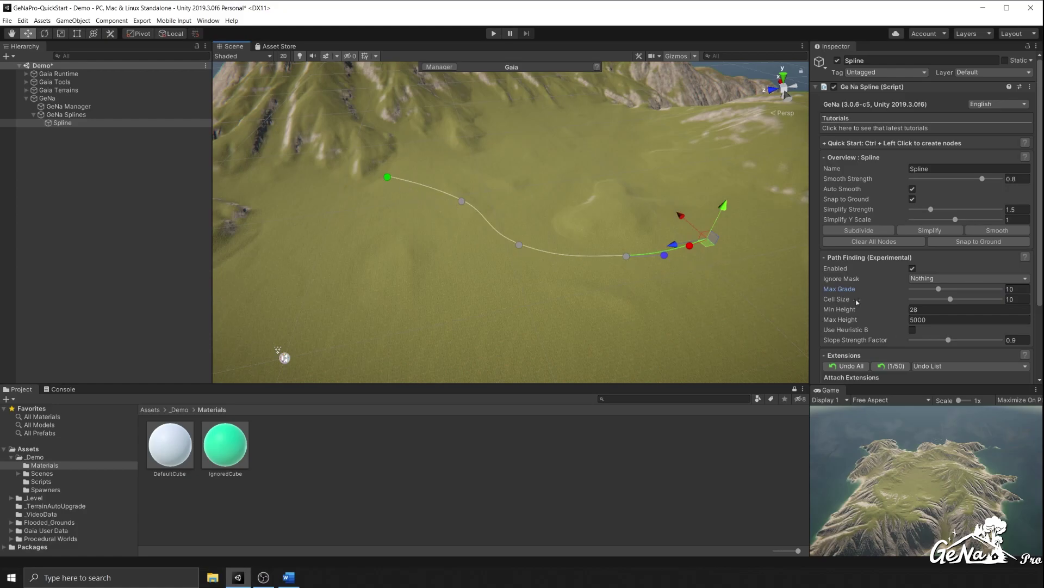
Step: Lower Cell Size to 4 and add a finely routed path-found end node
mouse_move(858, 300)
drag(951, 300, 921, 299)
middle_drag(715, 234, 667, 272)
ctrl+click(573, 205)
Step: Raise Cell Size to 20 and add a coarser path-found end node
scroll(565, 191, down, 3)
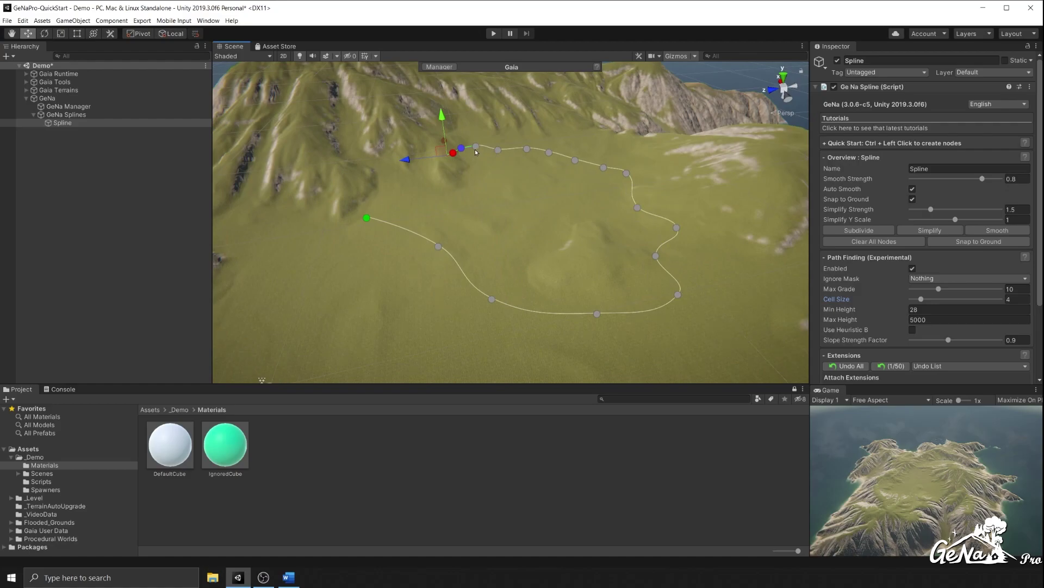
drag(921, 300, 1007, 307)
ctrl+click(636, 235)
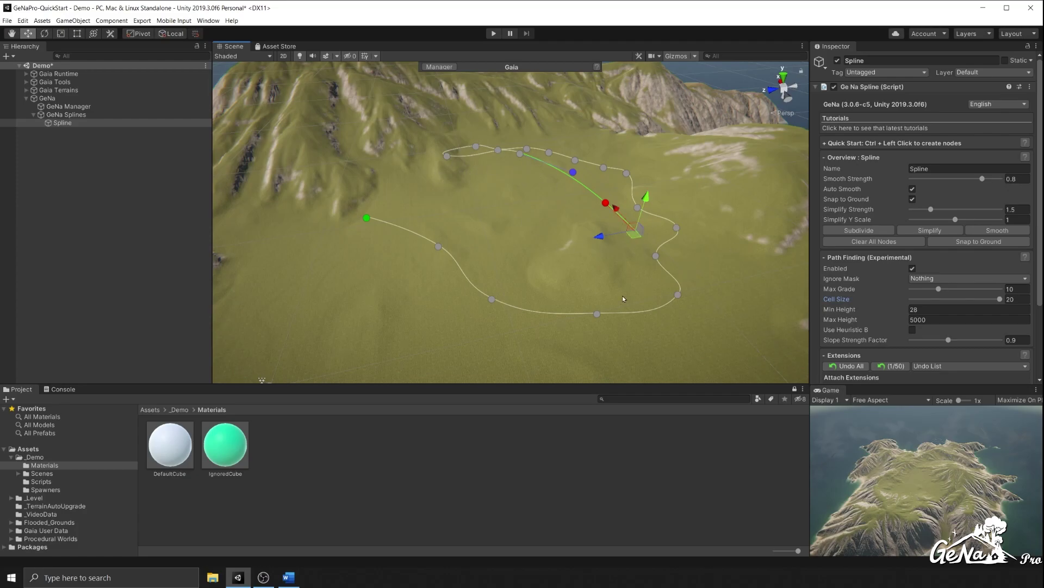
Step: Set Max Grade to about 28 and Cell Size to 4, then extend the spline along the ridge
right_drag(623, 295, 673, 129)
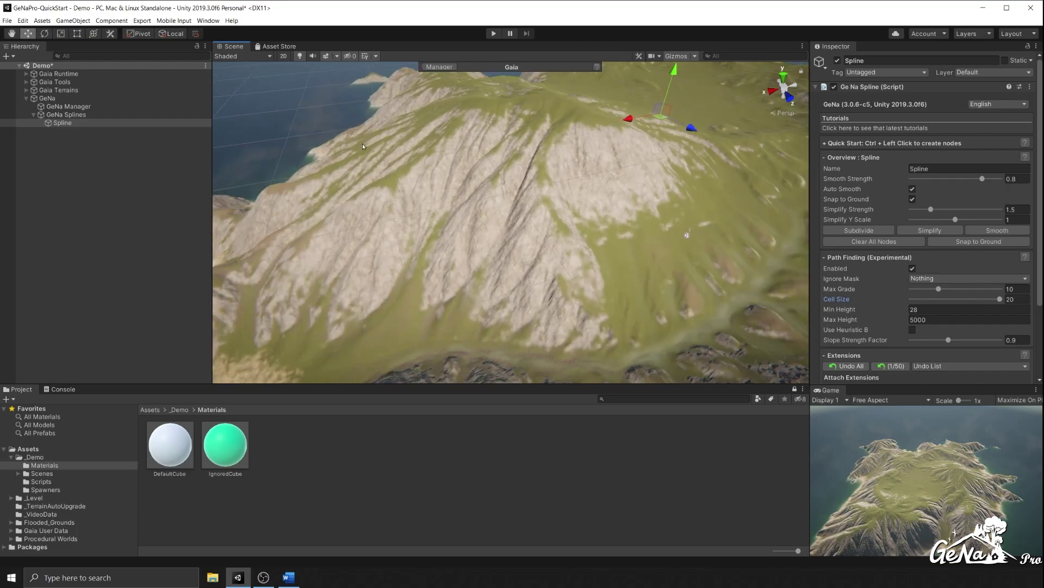
drag(938, 289, 995, 291)
drag(975, 301, 921, 300)
right_drag(337, 174, 419, 162)
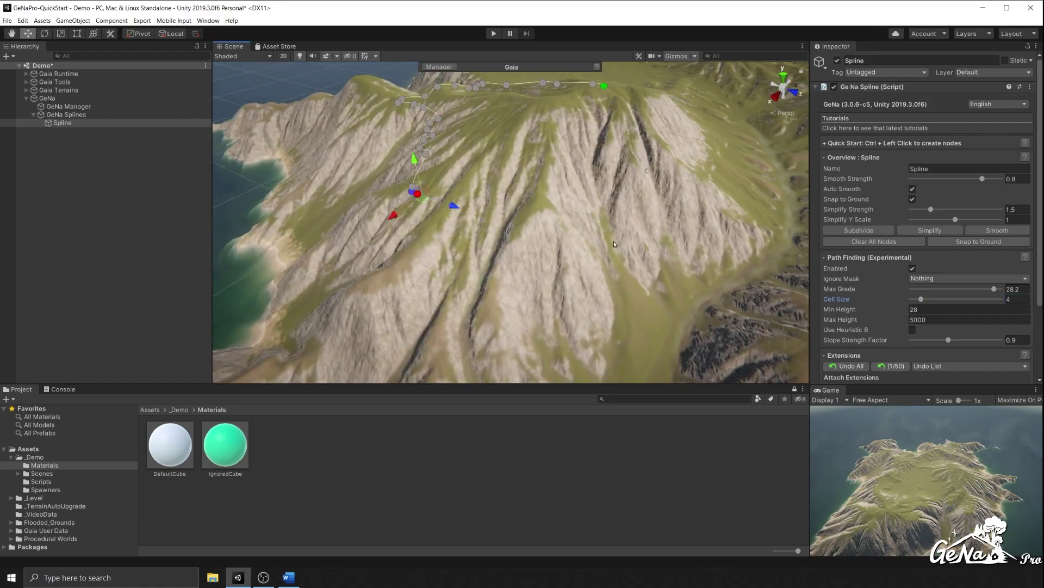
right_drag(612, 156, 682, 190)
ctrl+click(673, 166)
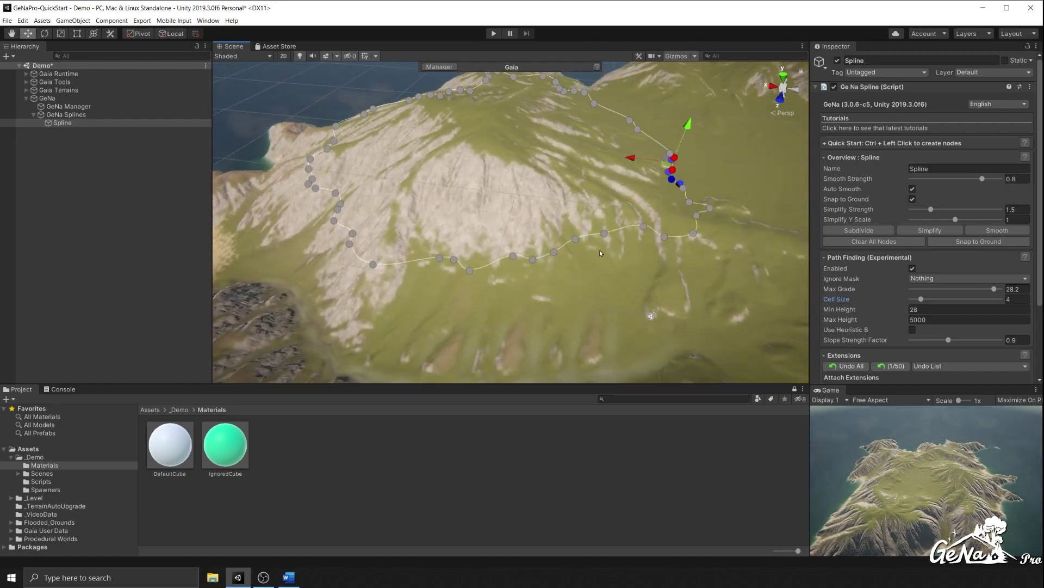
Step: Attach a Carve (GeNaCarveExtension) extension to the spline and widen it to about 8.06
middle_drag(600, 250, 745, 244)
right_drag(745, 243, 737, 231)
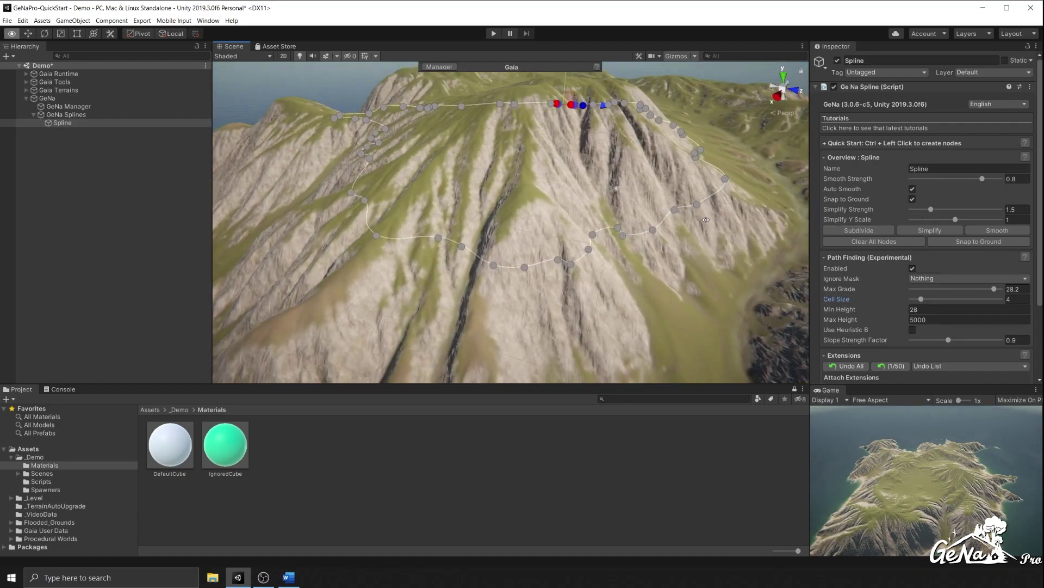
scroll(917, 270, down, 3)
click(1003, 334)
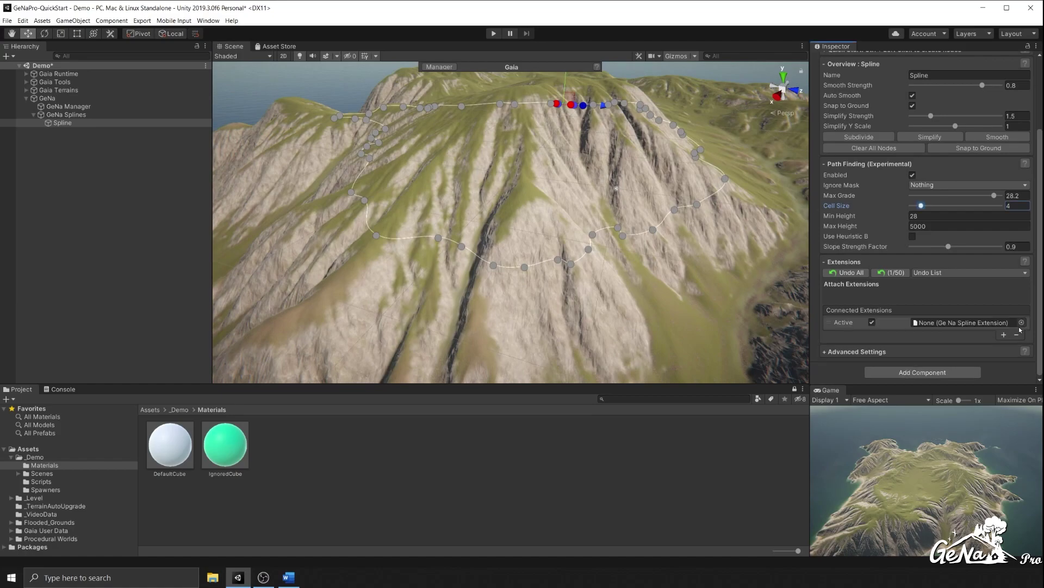
click(1021, 322)
double_click(29, 50)
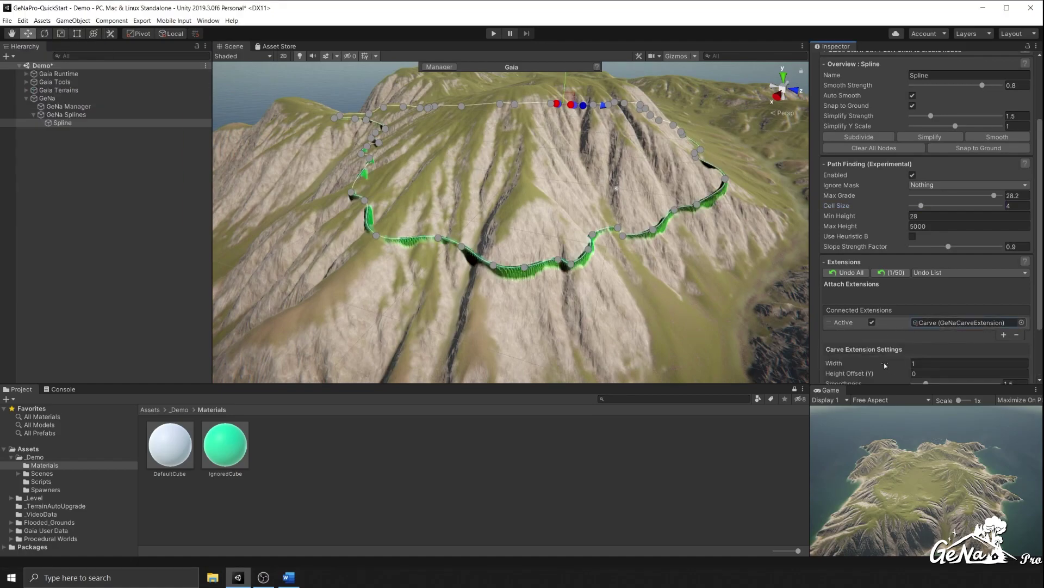
mouse_move(885, 365)
mouse_down()
mouse_move(925, 366)
mouse_move(885, 365)
mouse_up()
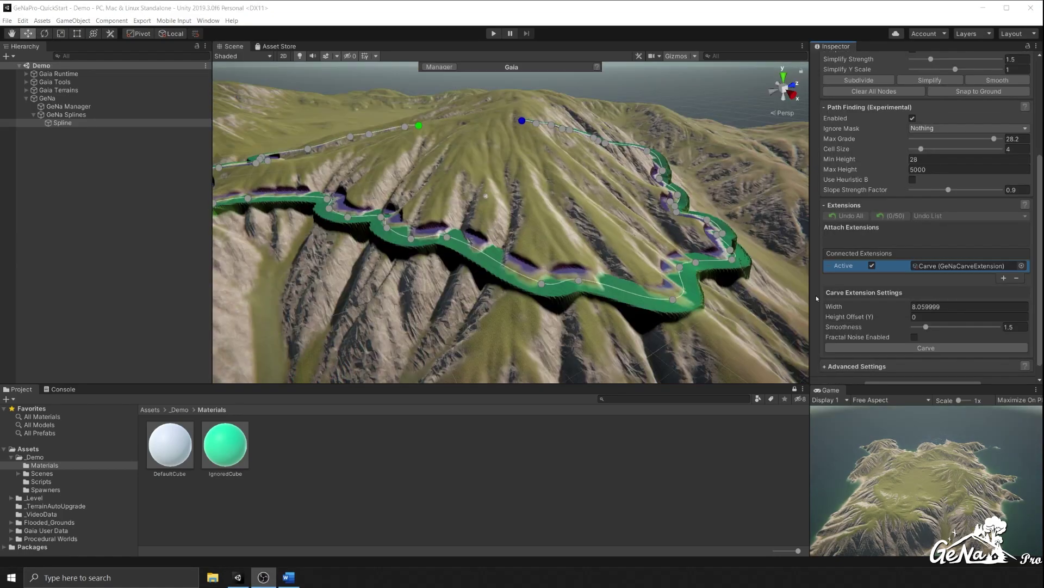
Step: Attach a Roads extension to the spline and adjust its Road Width
click(1004, 278)
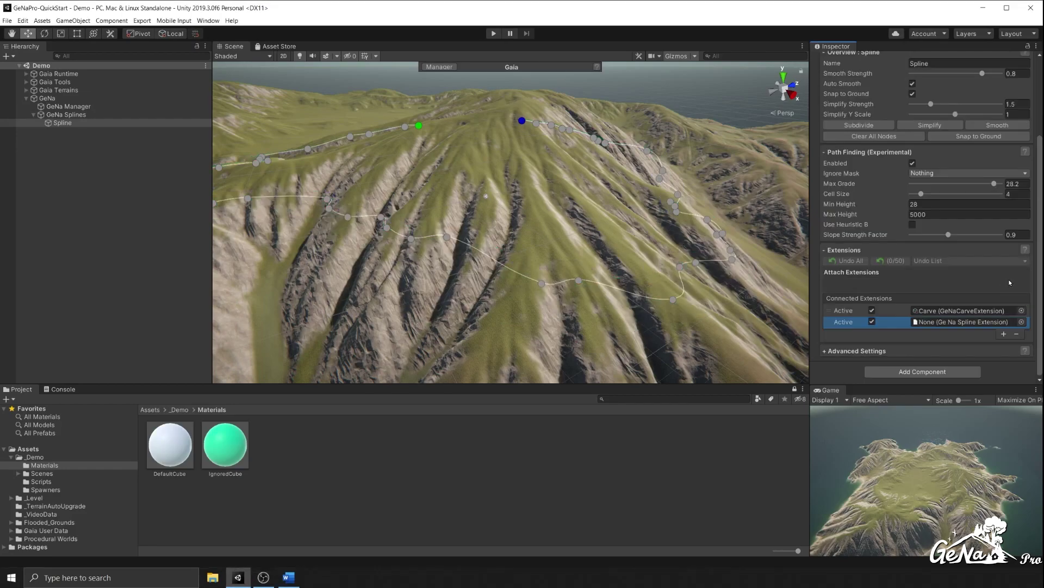
click(1021, 322)
double_click(35, 99)
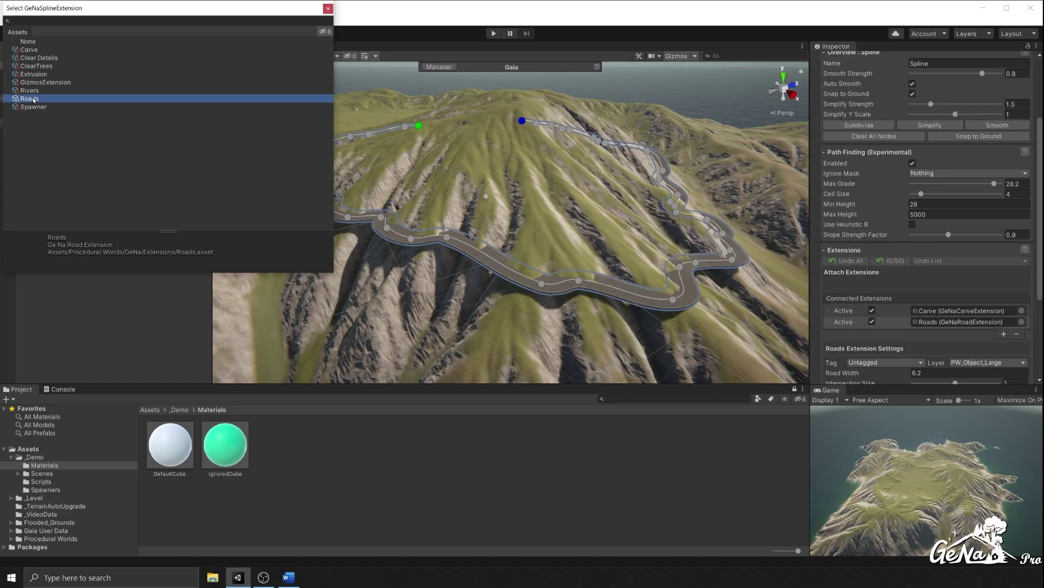
scroll(834, 322, down, 3)
drag(842, 281, 928, 294)
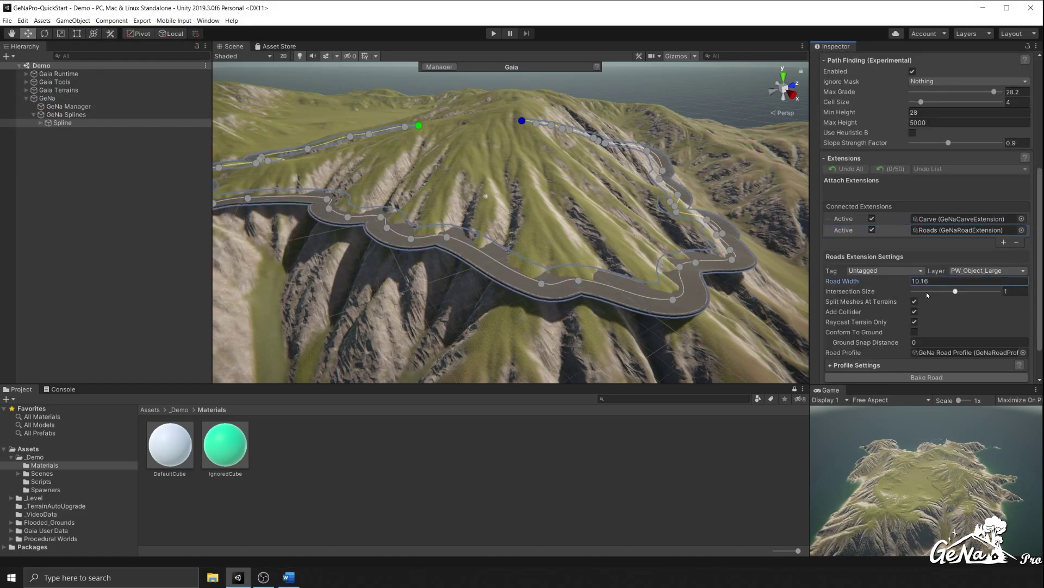
Step: Set the Carve width to 13.2 and carve the road into the mountainside
click(892, 220)
click(925, 332)
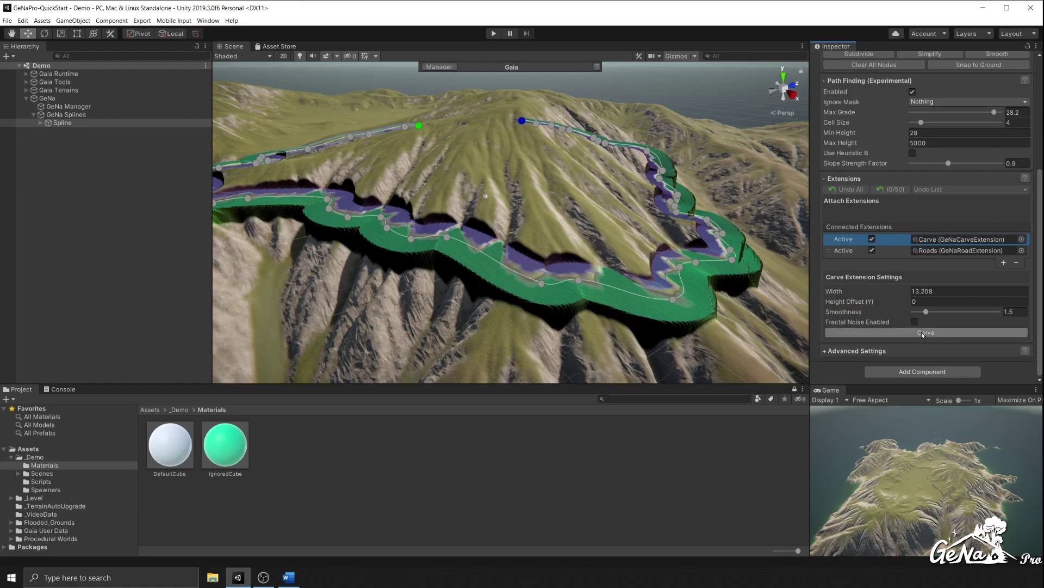
alt+drag(578, 262, 461, 227)
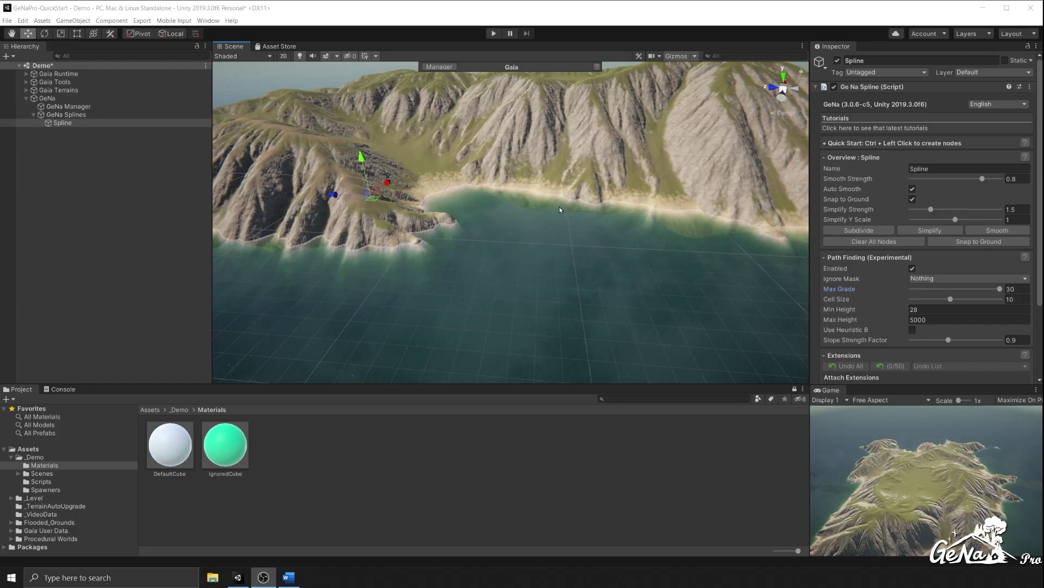
Step: Add a path-found node along the coast, then dismiss the 'No valid path' warning on a further extension
scroll(558, 207, up, 5)
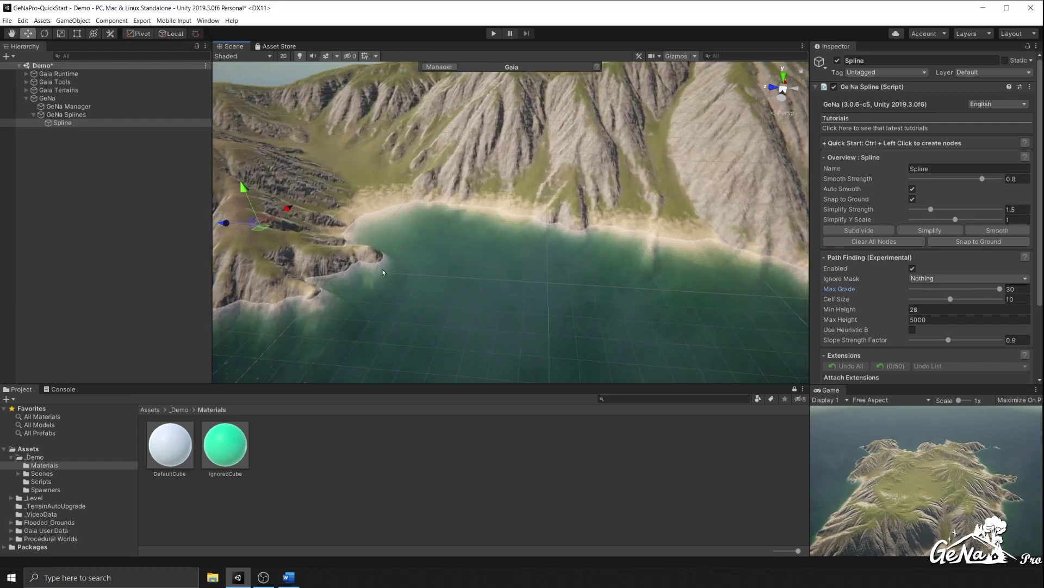
middle_drag(490, 287, 554, 271)
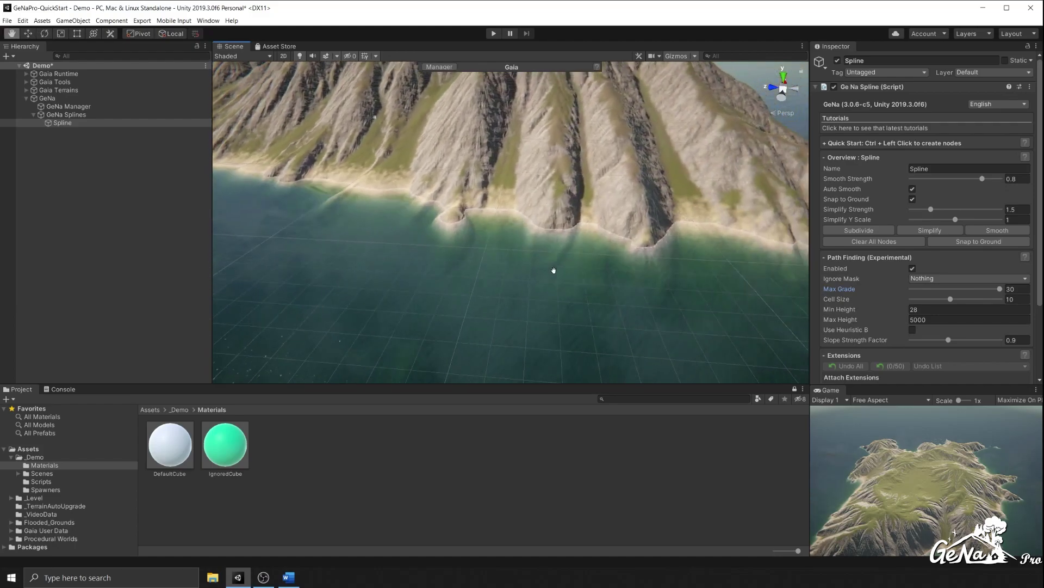
ctrl+click(710, 188)
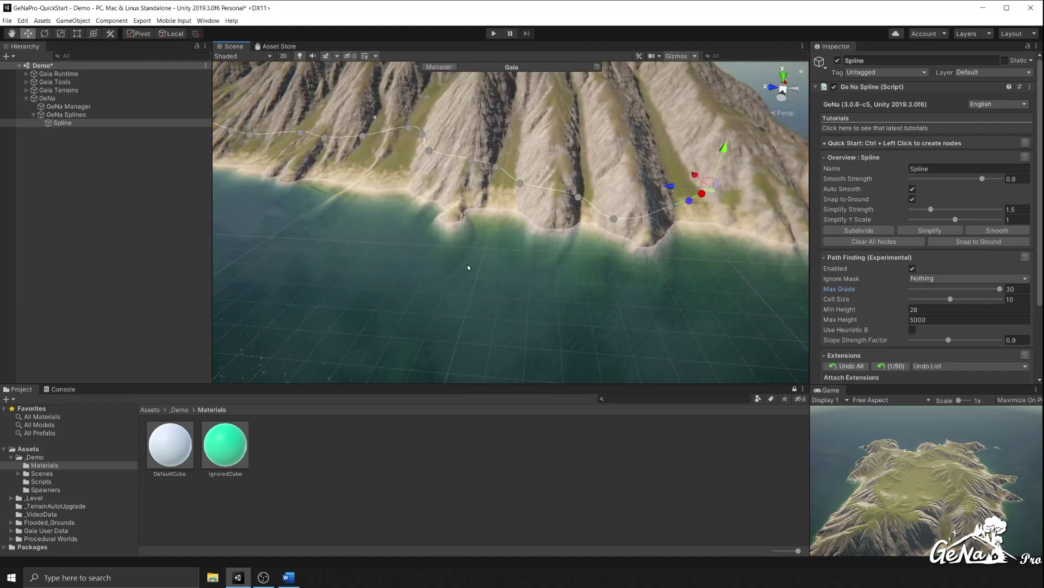
scroll(468, 264, down, 5)
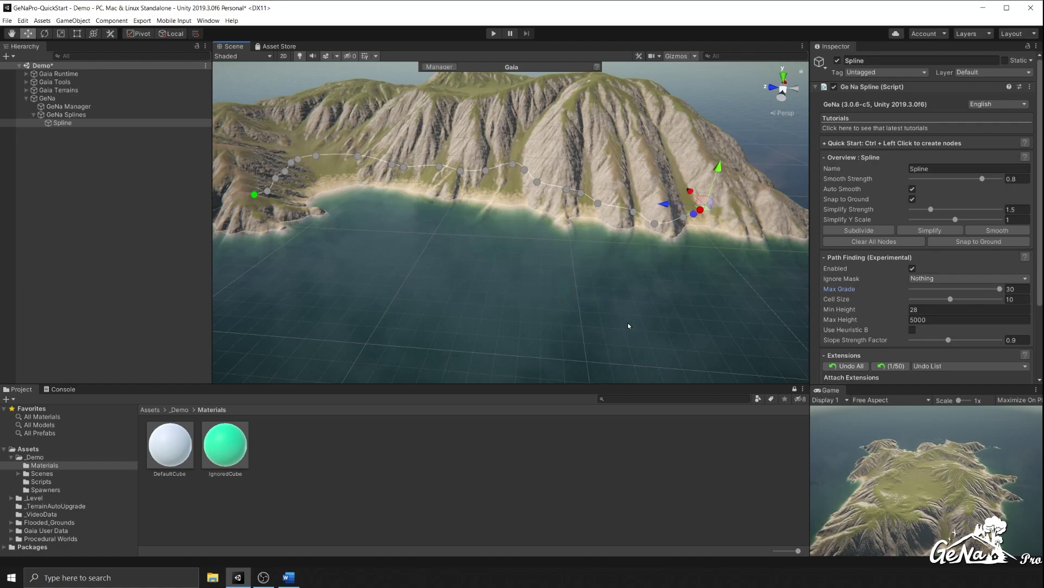
ctrl+click(561, 308)
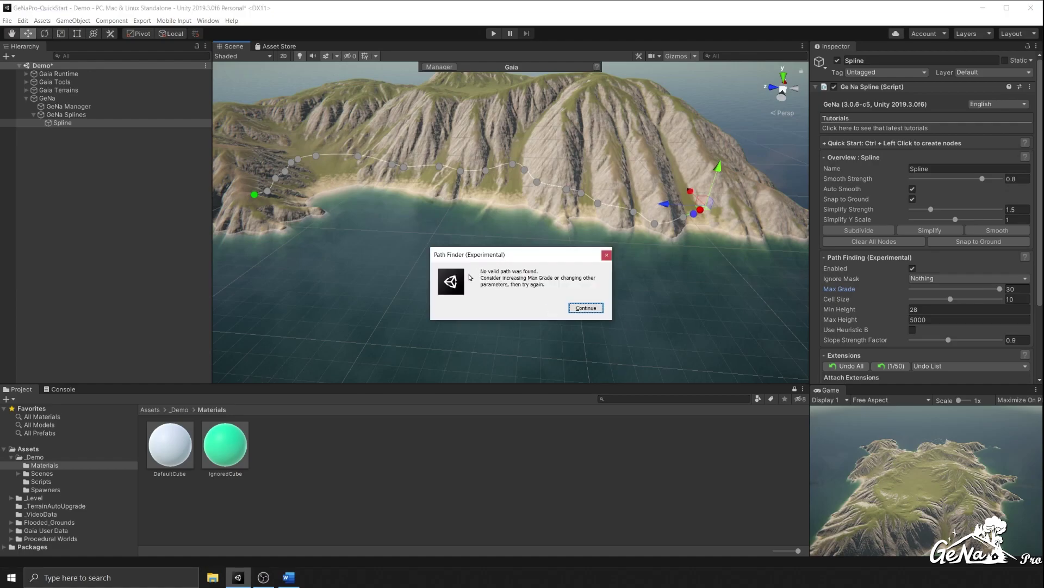
click(585, 310)
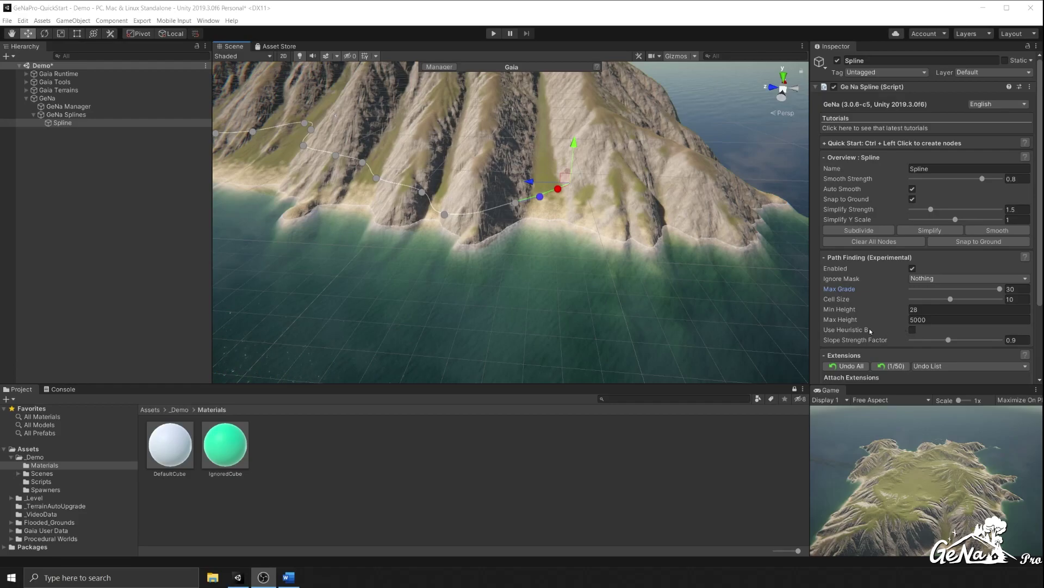
Step: Turn on Use Heuristic B and extend the spline up the ridge, across the top and downhill
click(912, 331)
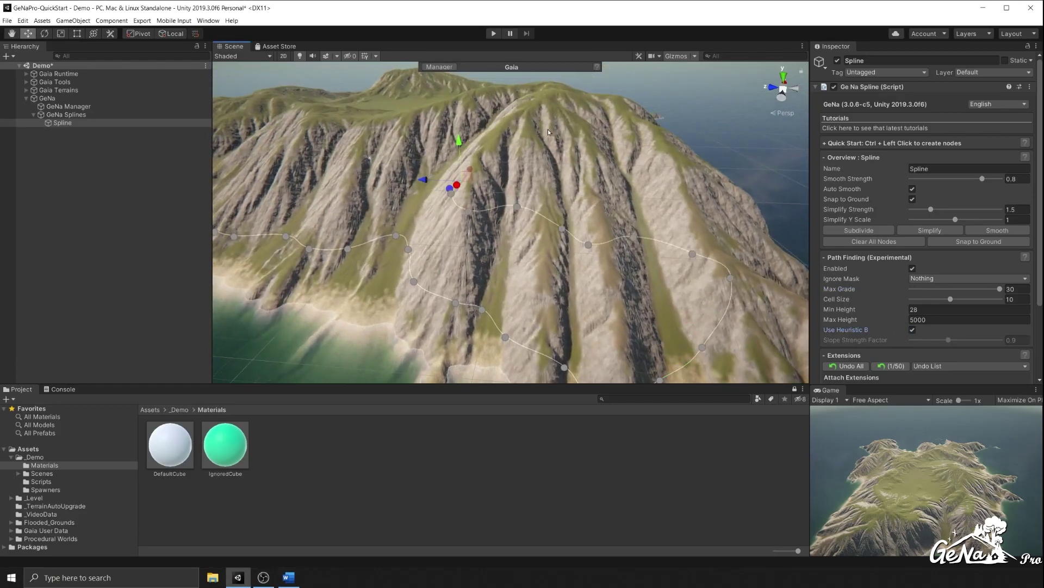
ctrl+click(560, 123)
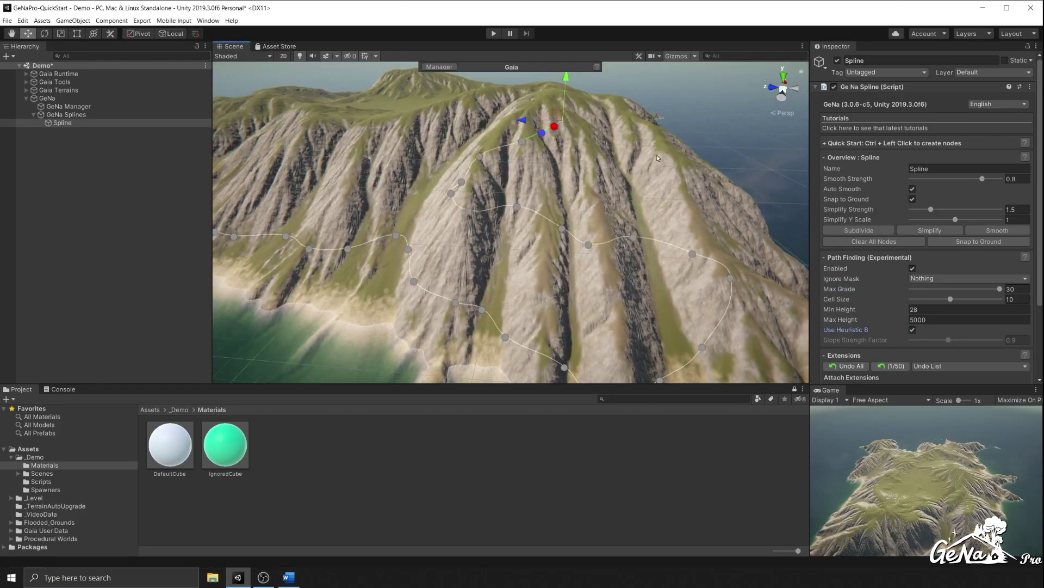
ctrl+click(664, 156)
ctrl+click(759, 249)
ctrl+click(555, 294)
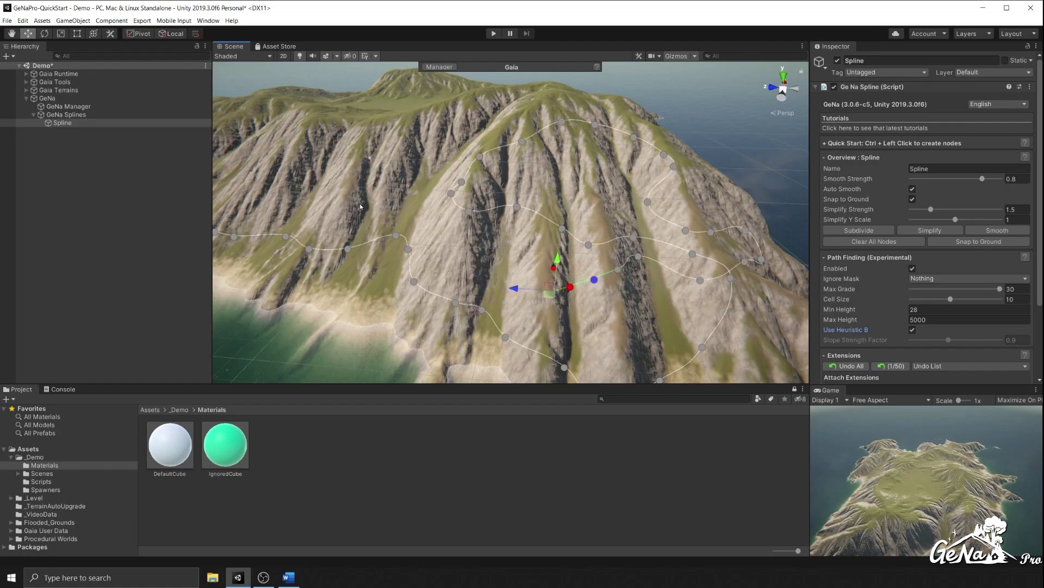
Step: Add further path-found end nodes up the slope and onto the mountaintop
ctrl+click(359, 200)
ctrl+click(421, 115)
alt+drag(334, 175, 388, 226)
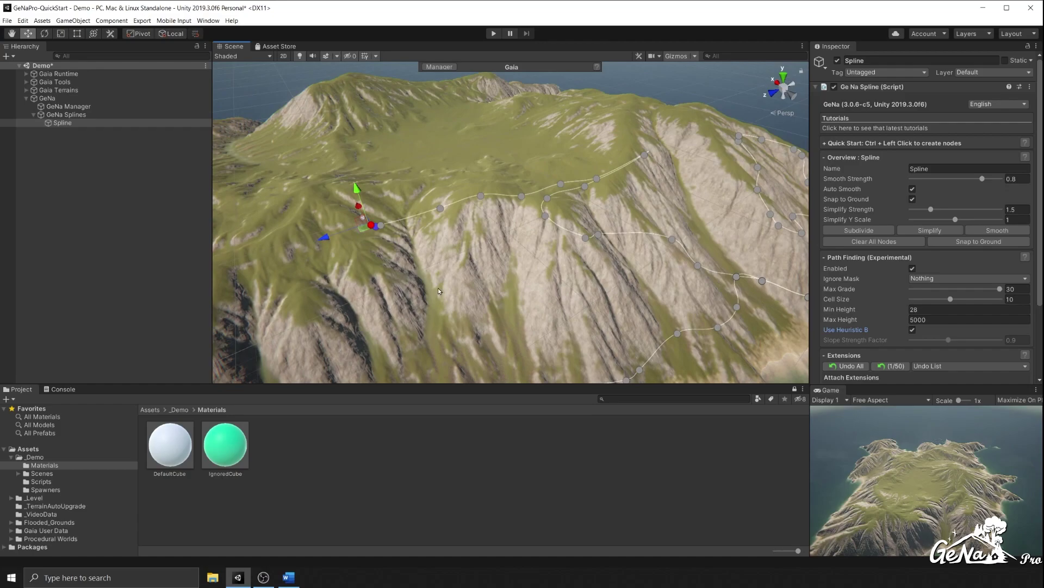
ctrl+click(549, 129)
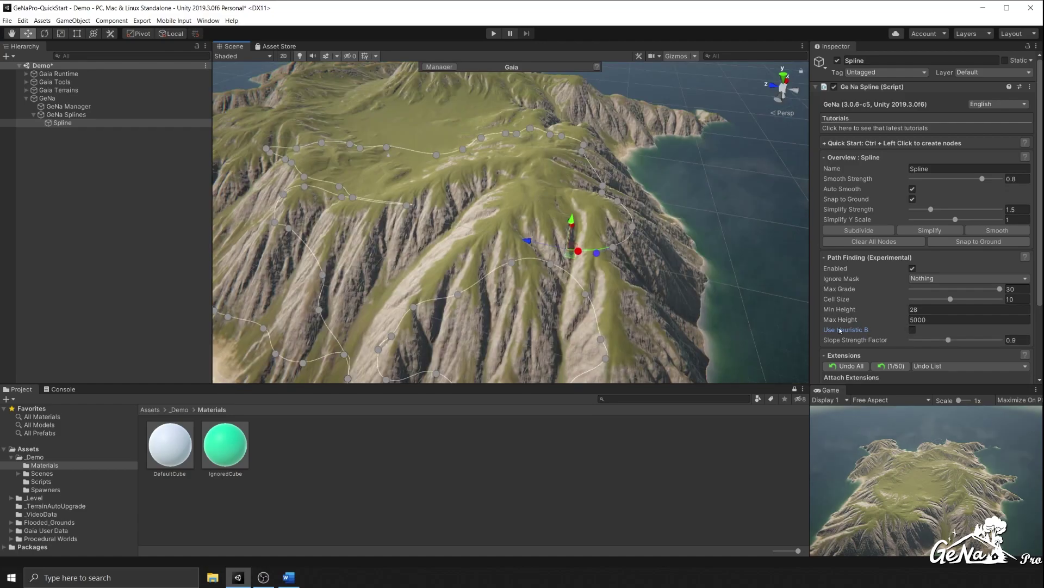
mouse_move(877, 331)
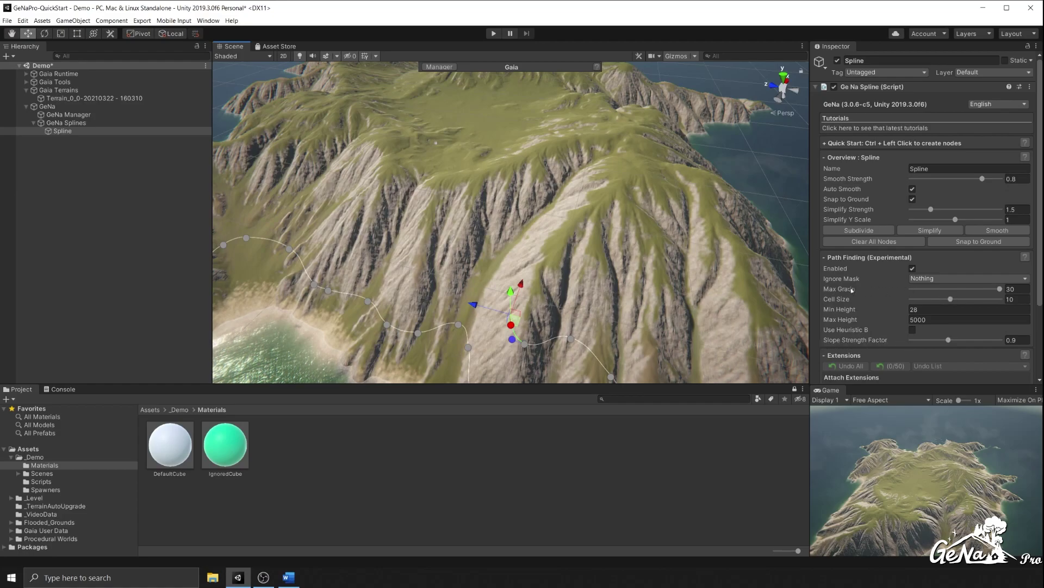
Step: Raise Slope Strength Factor to 1.83 and path-find a new node up to the ridge
drag(948, 340, 992, 340)
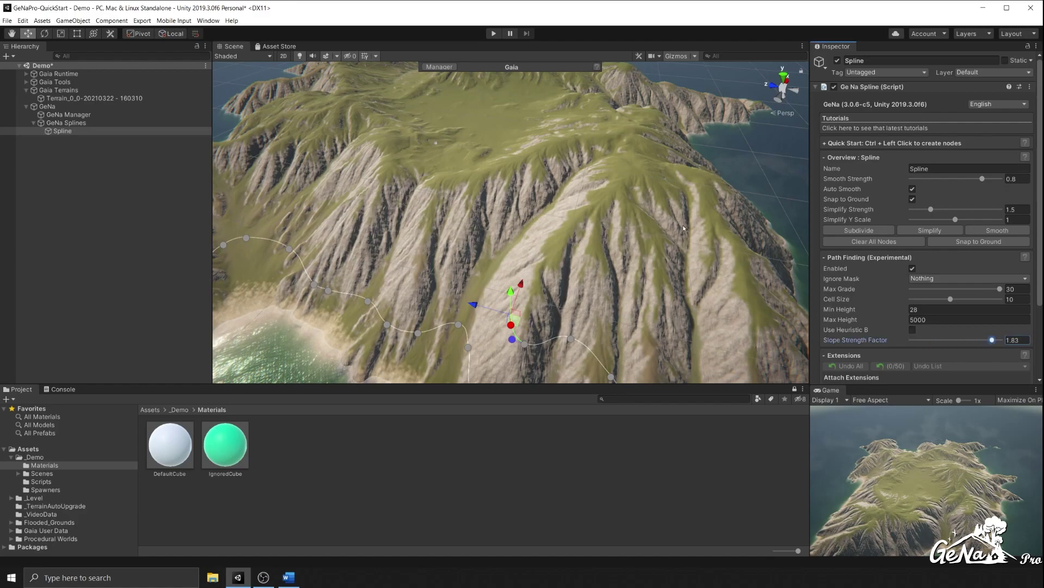
ctrl+click(582, 155)
alt+drag(598, 218, 533, 223)
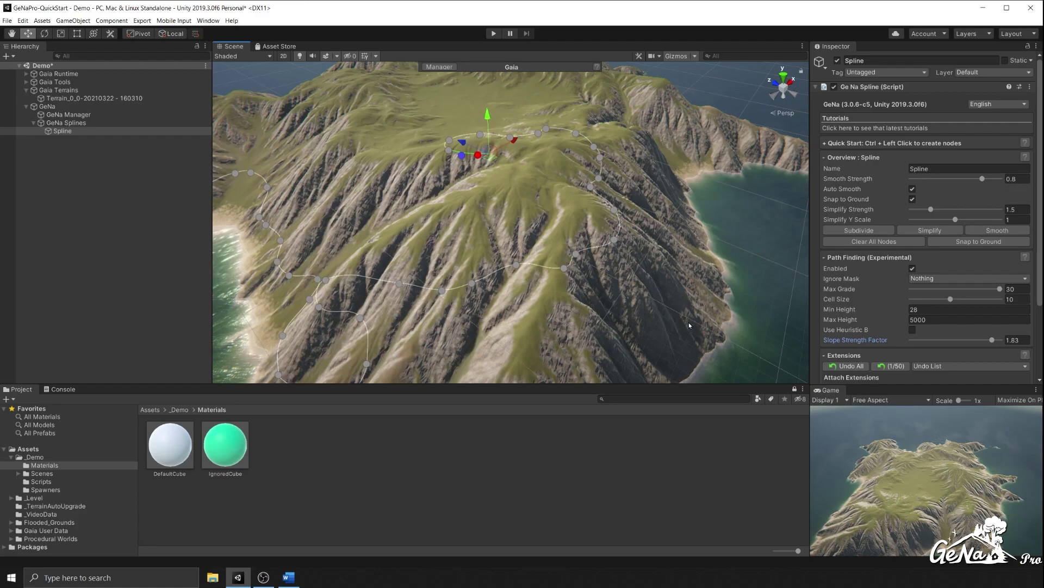
Step: Undo that node, lower Slope Strength Factor to 0.18, and re-route to the mountaintop
click(890, 366)
drag(992, 340, 915, 341)
ctrl+click(507, 148)
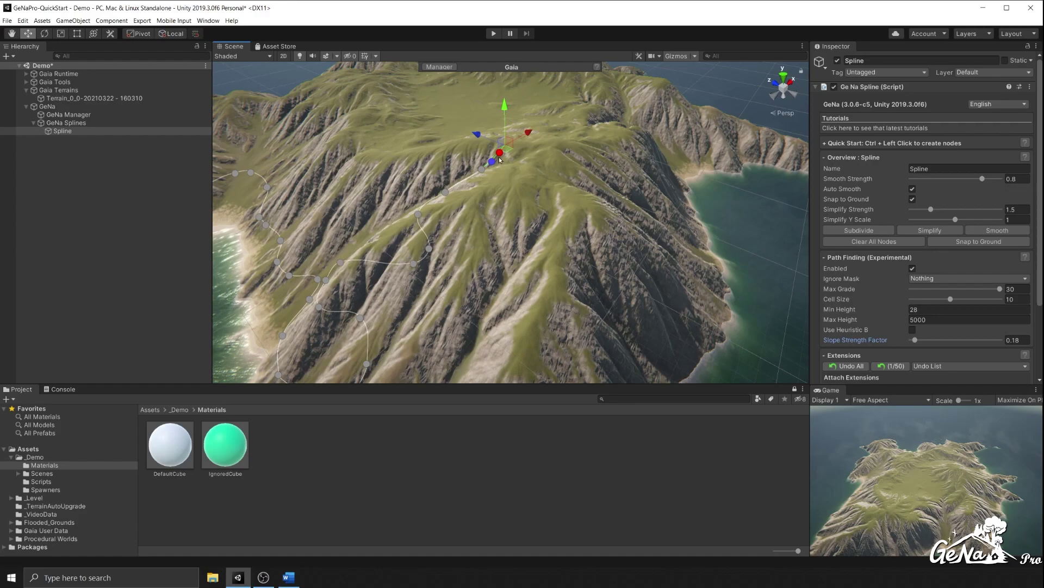
alt+drag(403, 251, 466, 235)
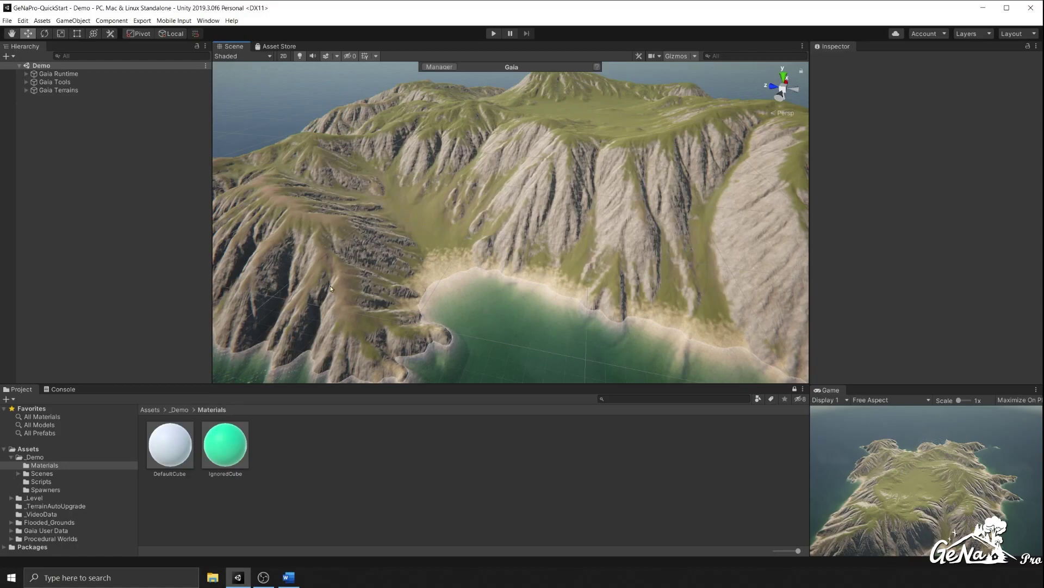
Step: Add a GeNa Road Spline with Path Finding enabled, Max Grade 27.2 and Cell Size 6
right_drag(431, 204, 51, 125)
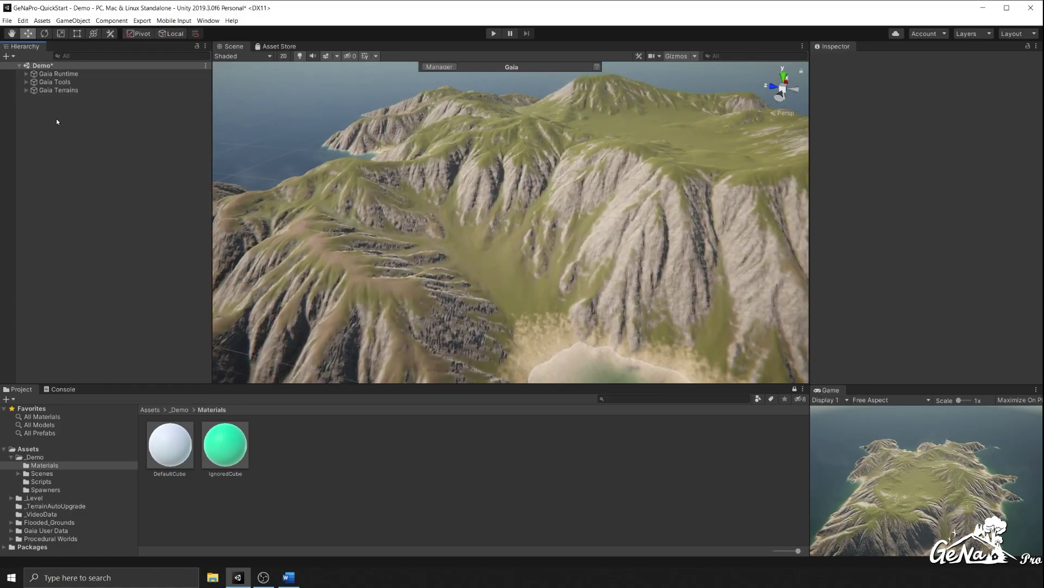
right_click(57, 122)
mouse_move(76, 290)
click(182, 318)
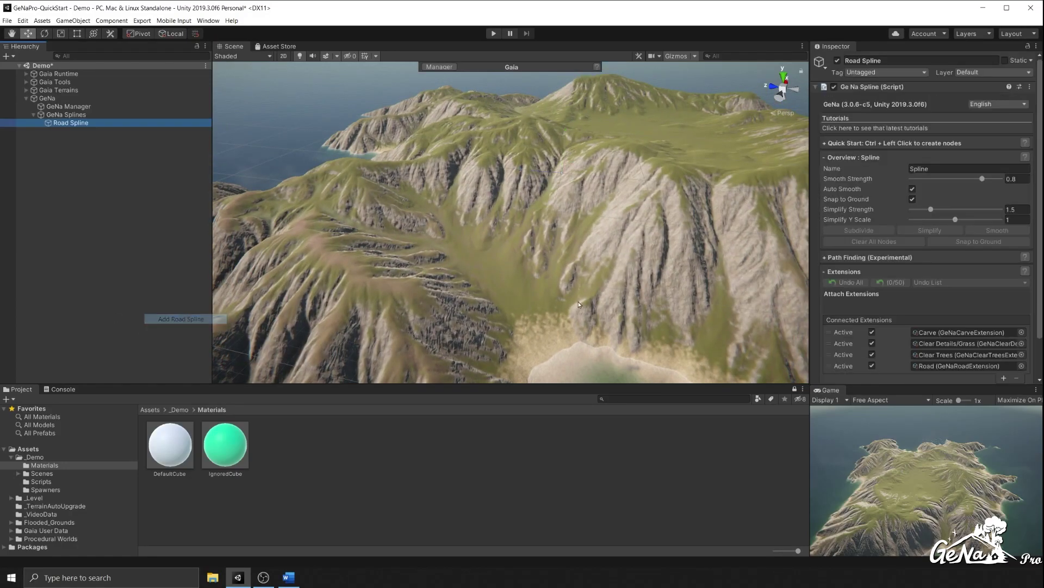
click(872, 260)
click(897, 258)
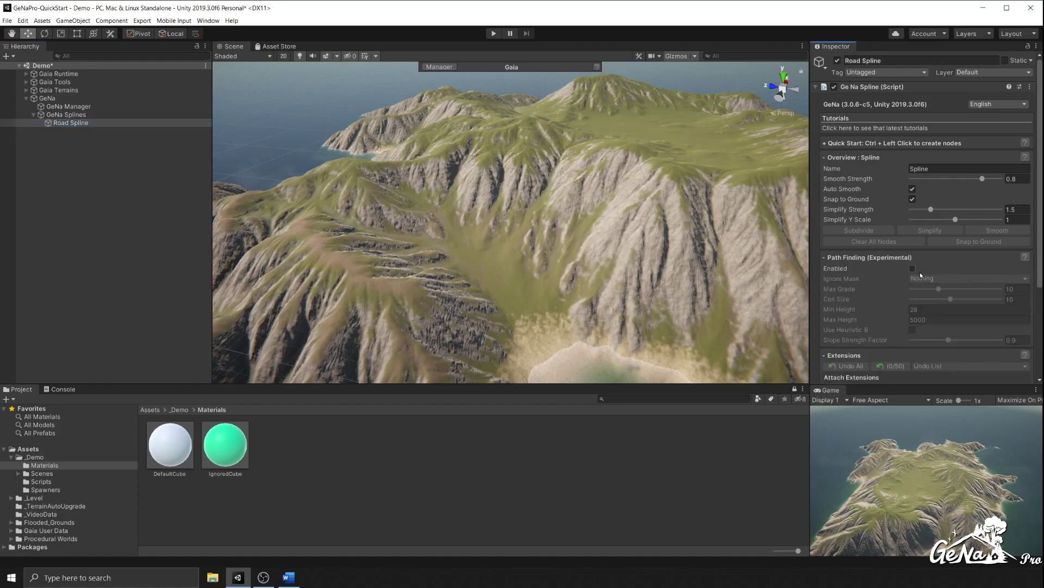
drag(977, 289, 932, 301)
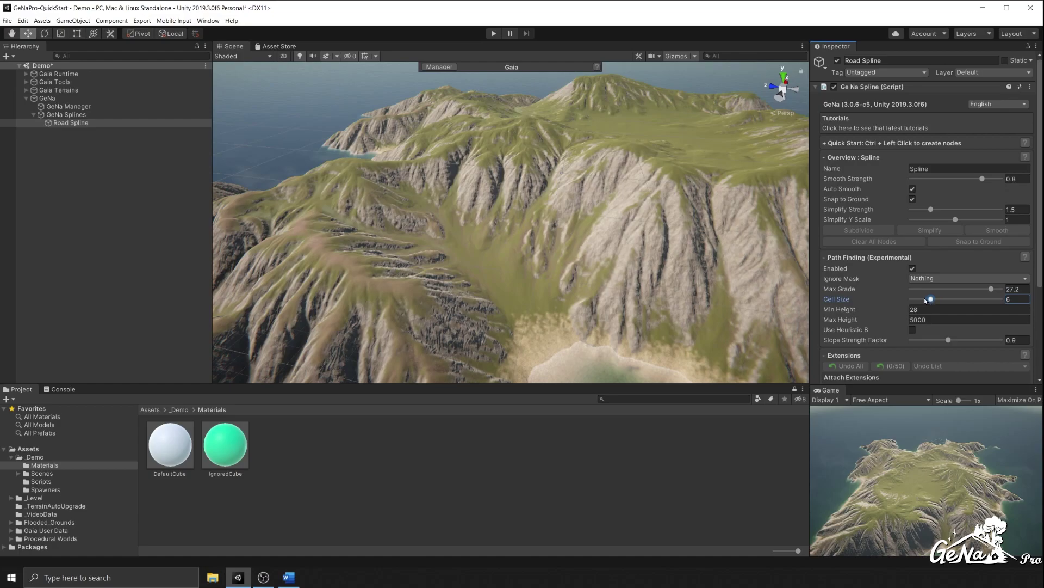
Step: Place the first two road nodes so the road path-finds across the plateau
ctrl+click(519, 316)
ctrl+click(437, 203)
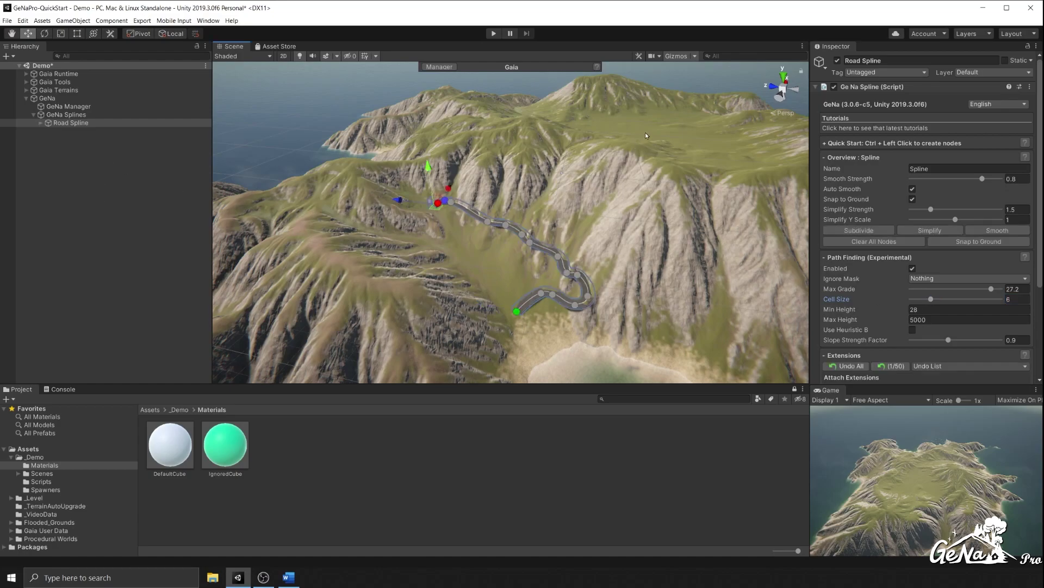
alt+drag(654, 153, 670, 269)
alt+drag(719, 220, 541, 292)
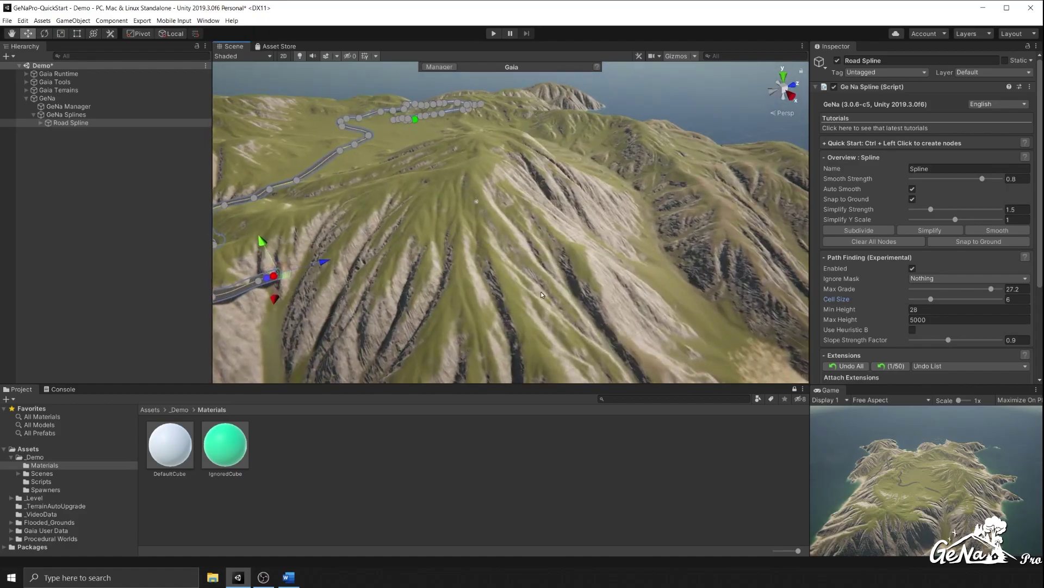
Step: Extend the road with three more nodes winding up the hillside
ctrl+click(540, 292)
ctrl+click(582, 217)
ctrl+click(615, 182)
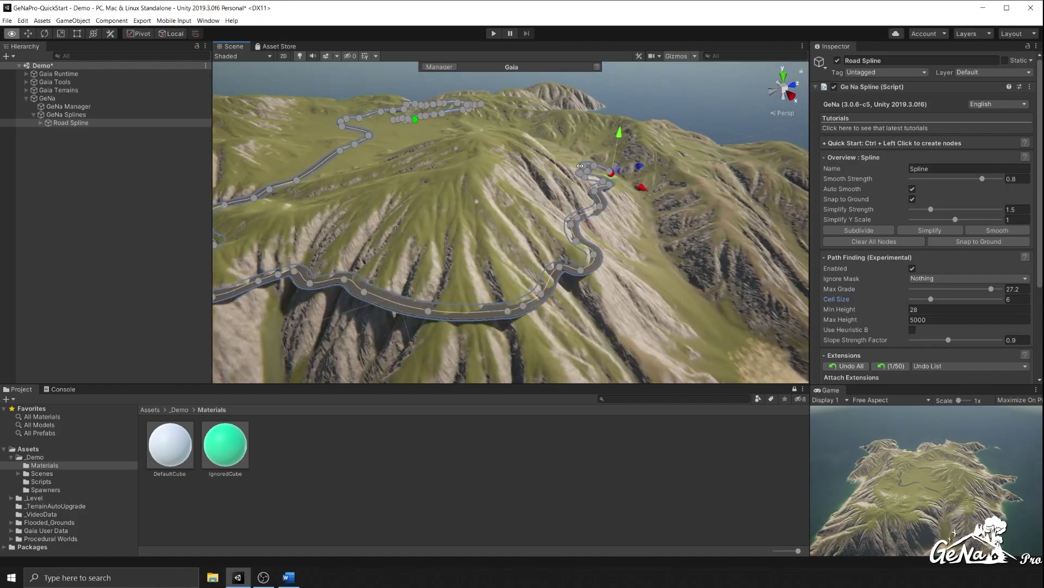
alt+drag(615, 182, 498, 204)
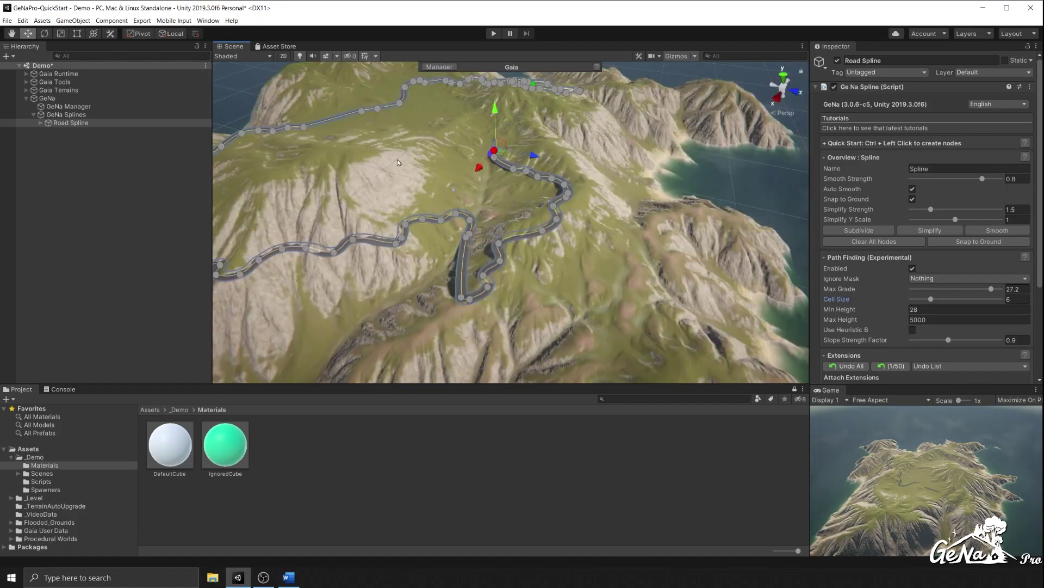
alt+drag(496, 151, 678, 294)
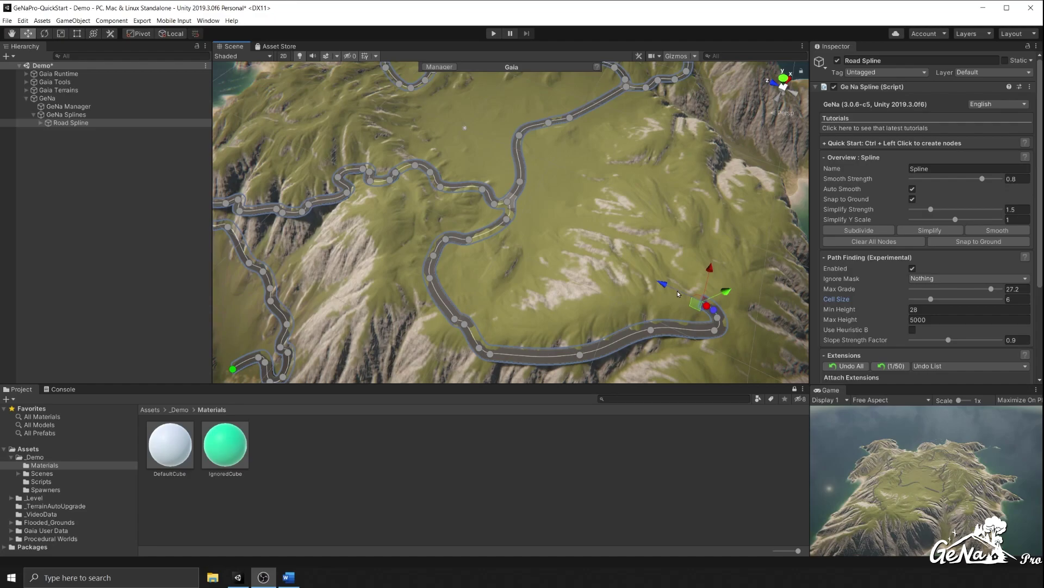